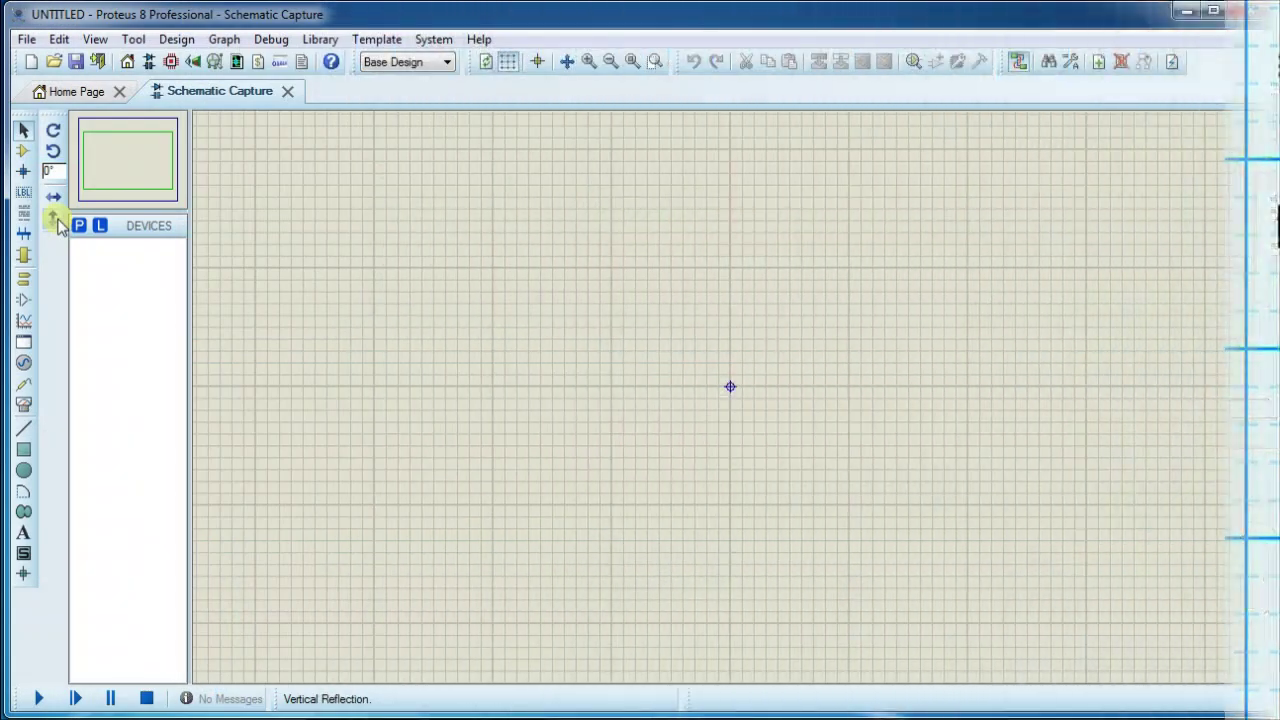
- Find the VIBRATION SW-420 sensor and place it at the sheet's top-left
click(79, 226)
text(v)
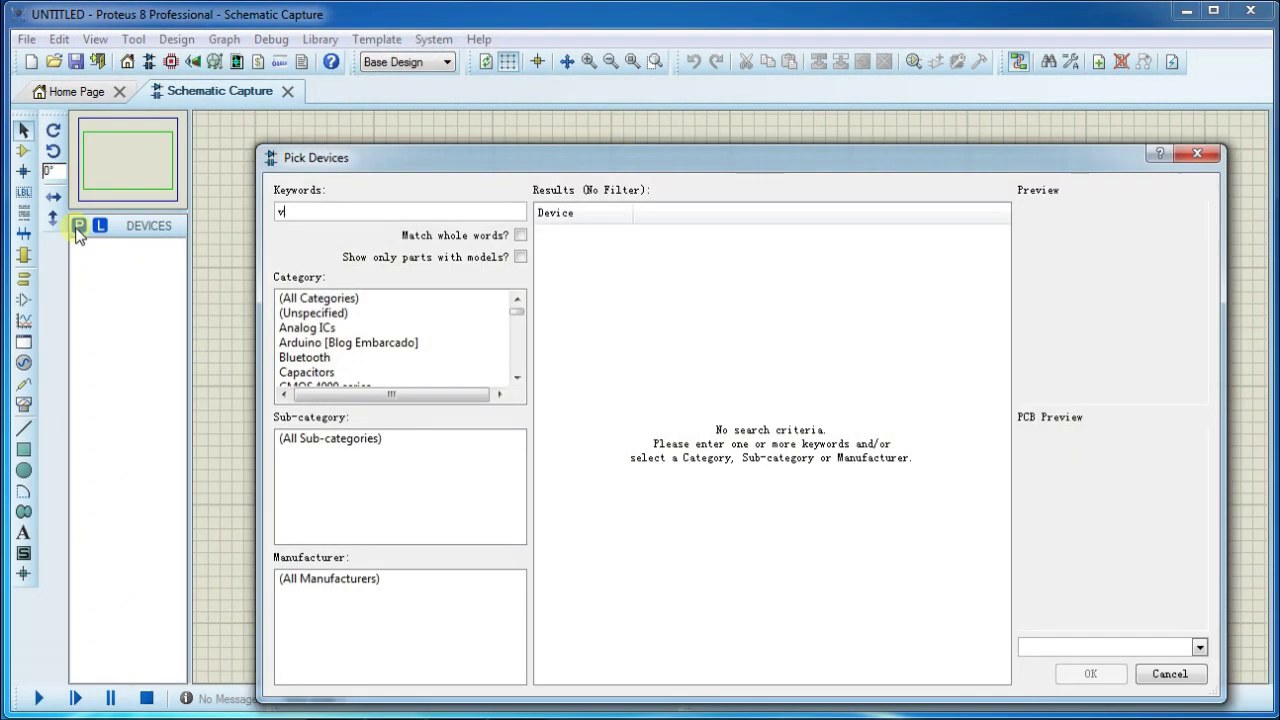
text(ibration)
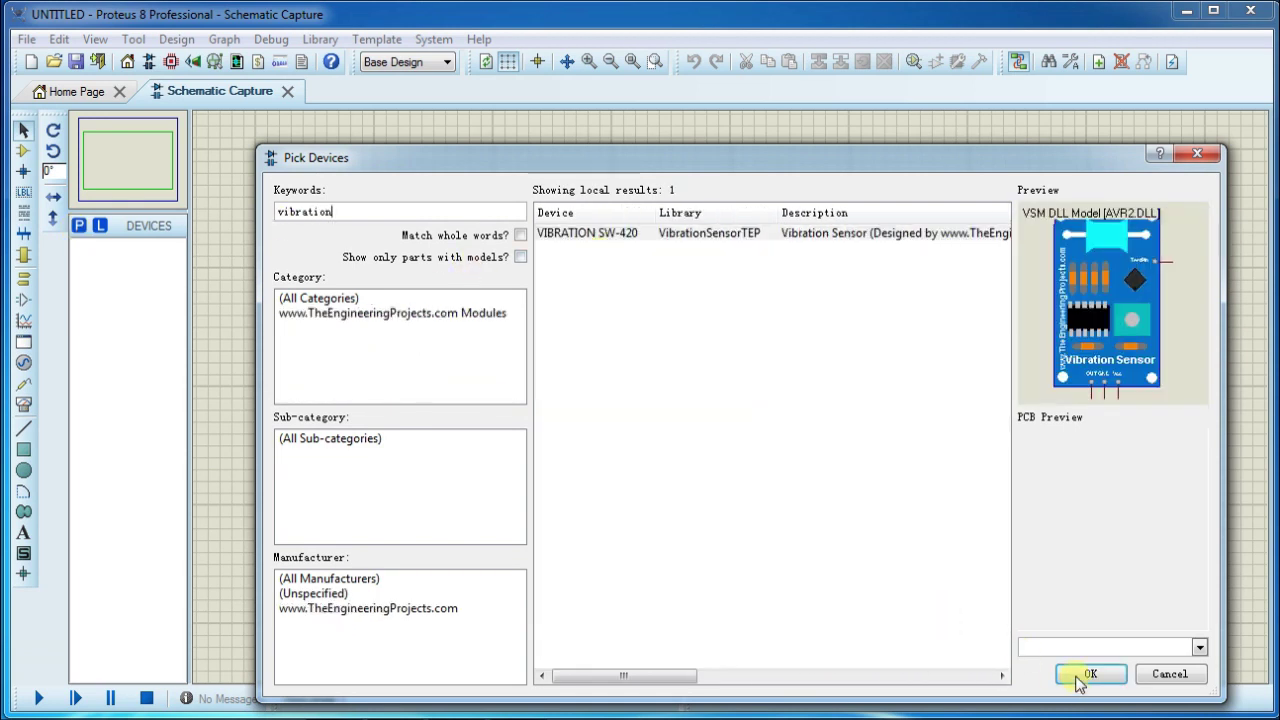
click(1080, 675)
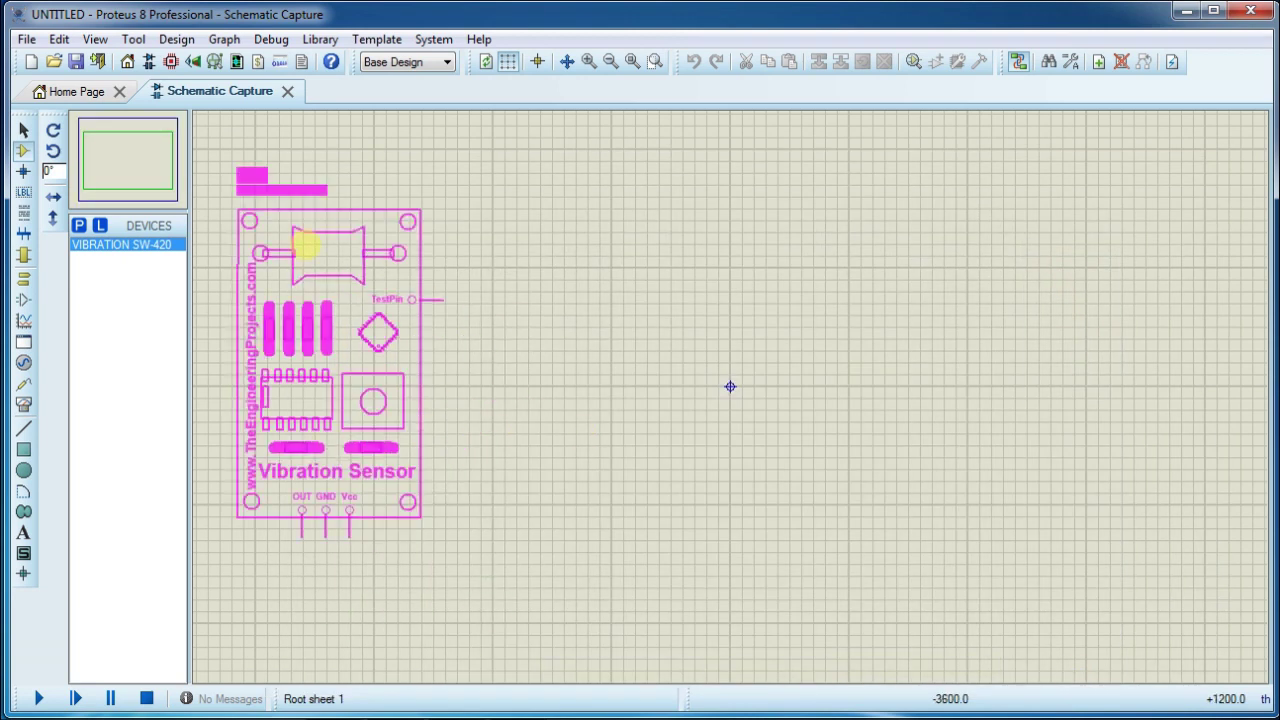
click(268, 184)
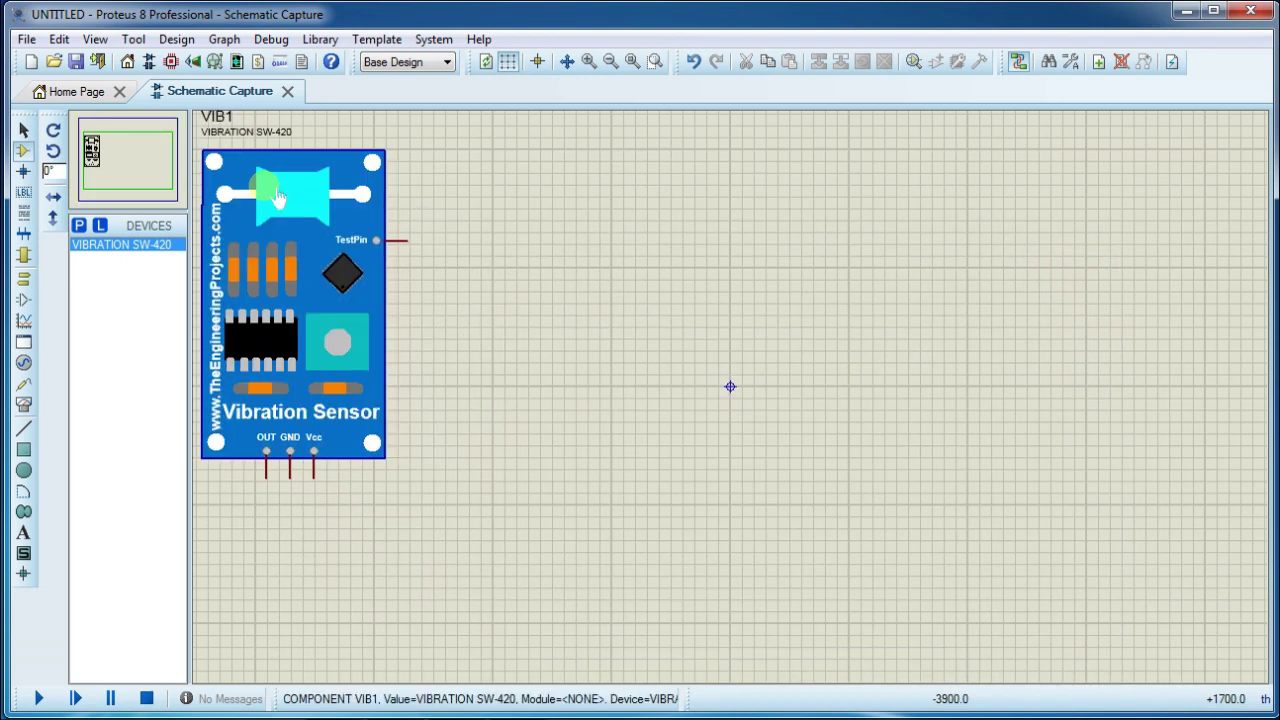
- Place a LOGICTOGGLE by the sensor's TestPin, rotated 180 degrees and moved close
click(78, 225)
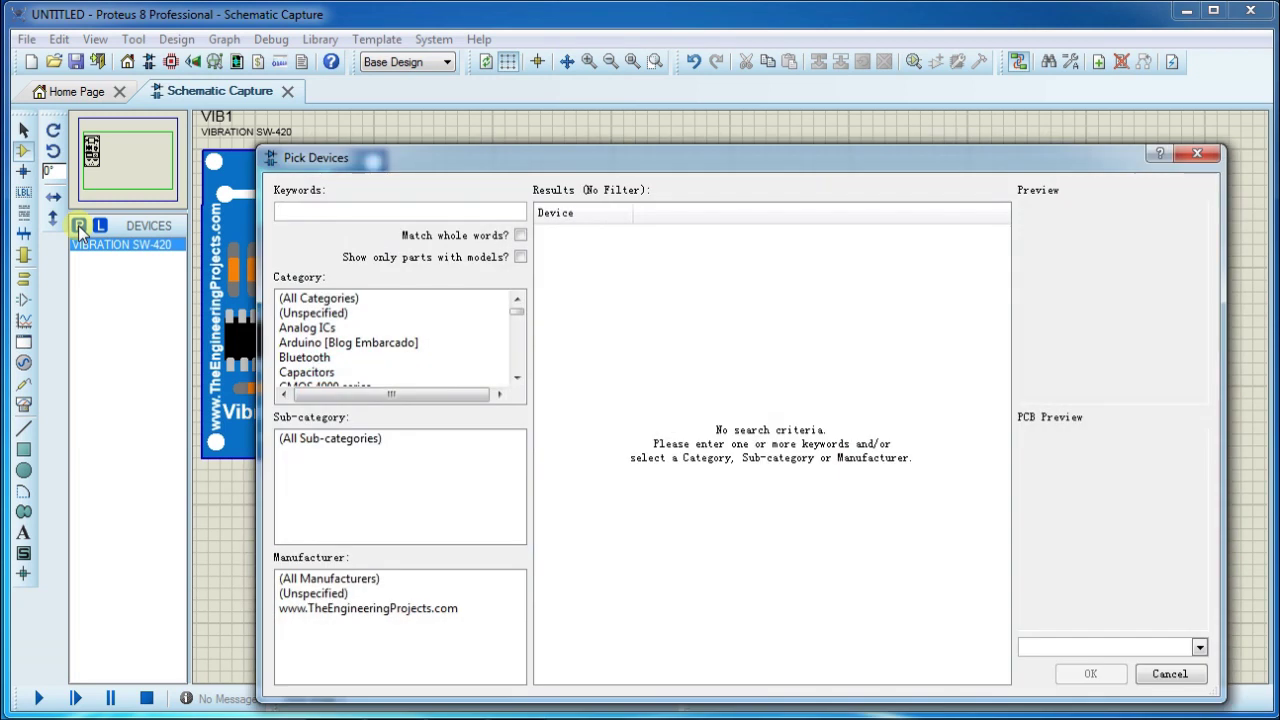
text(logic togg)
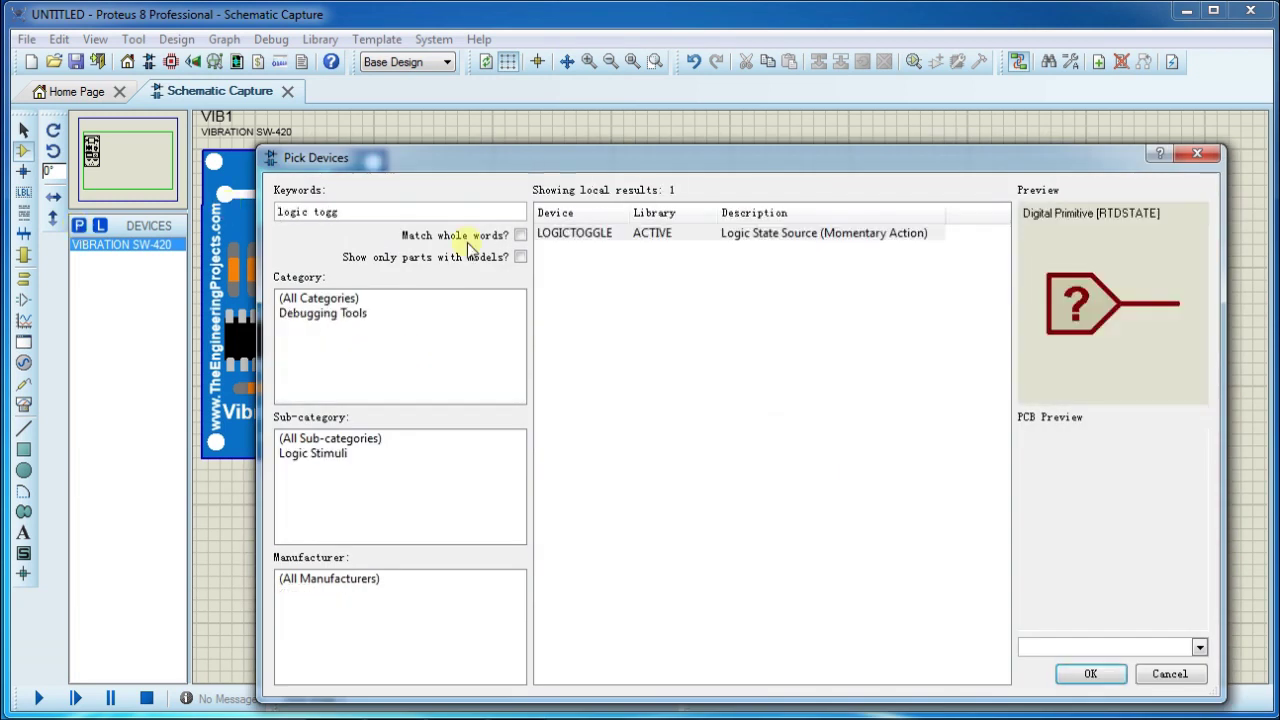
click(1089, 674)
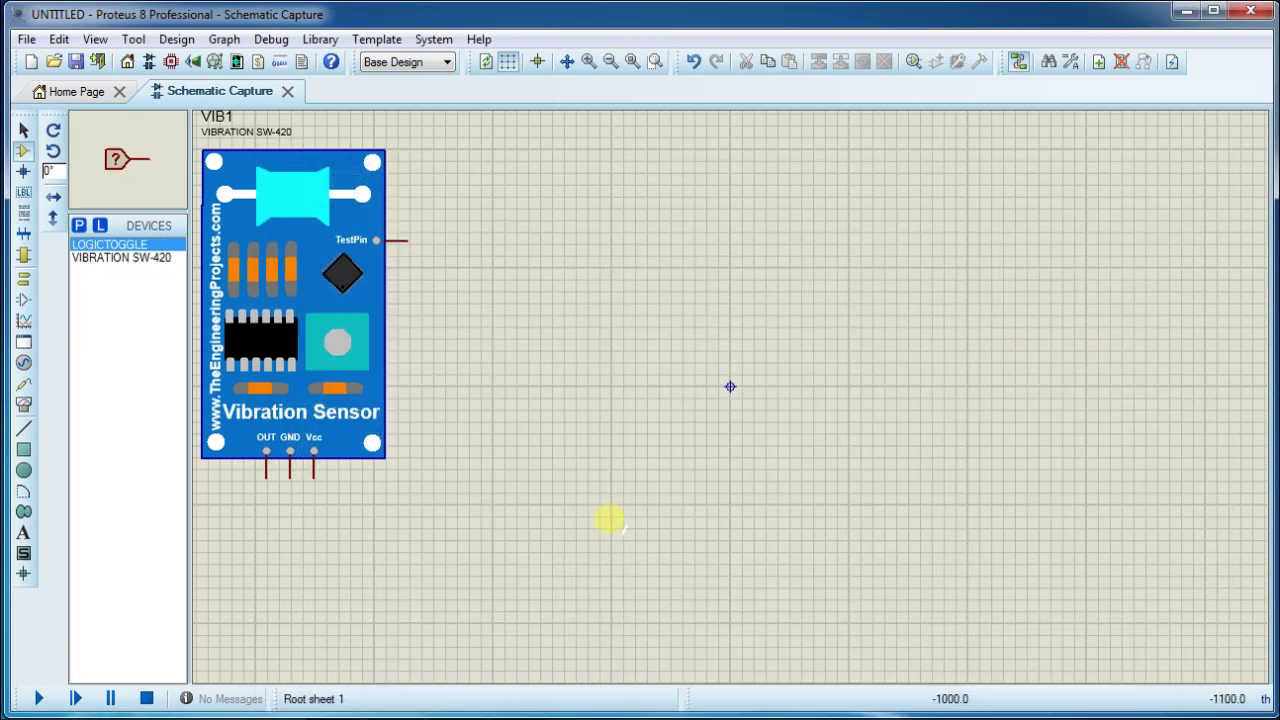
click(472, 312)
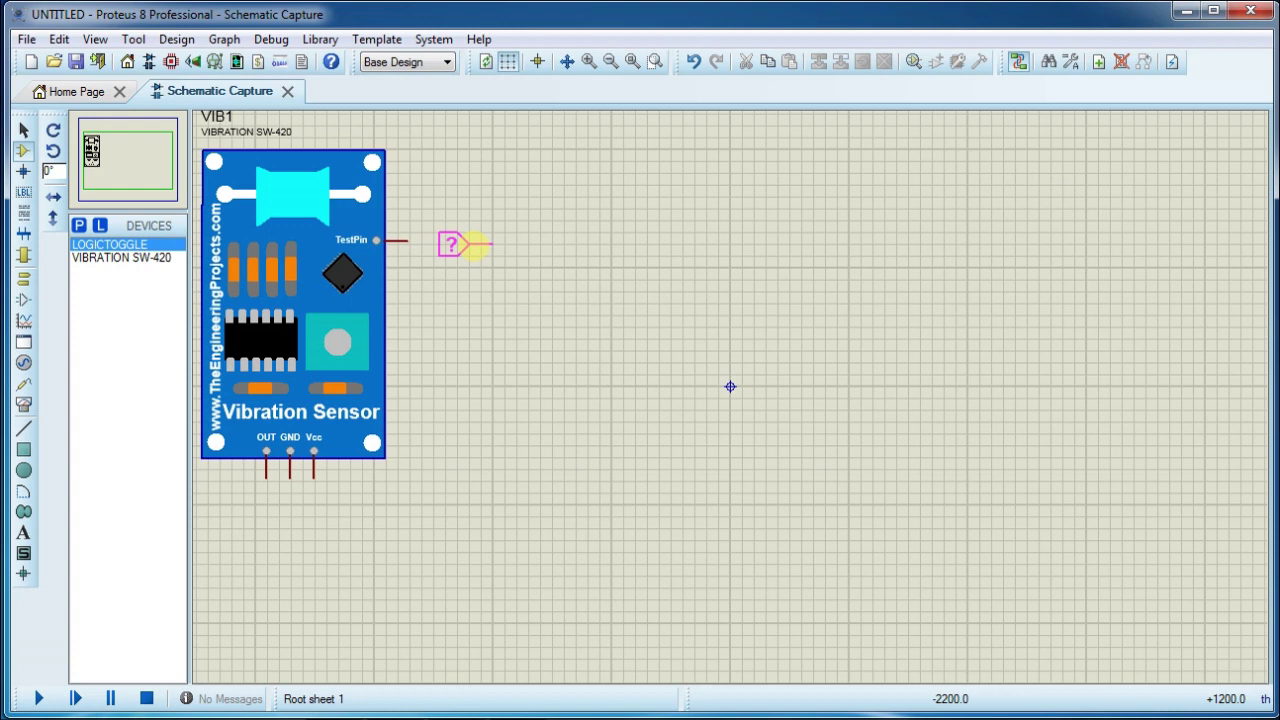
click(473, 245)
right_click(462, 245)
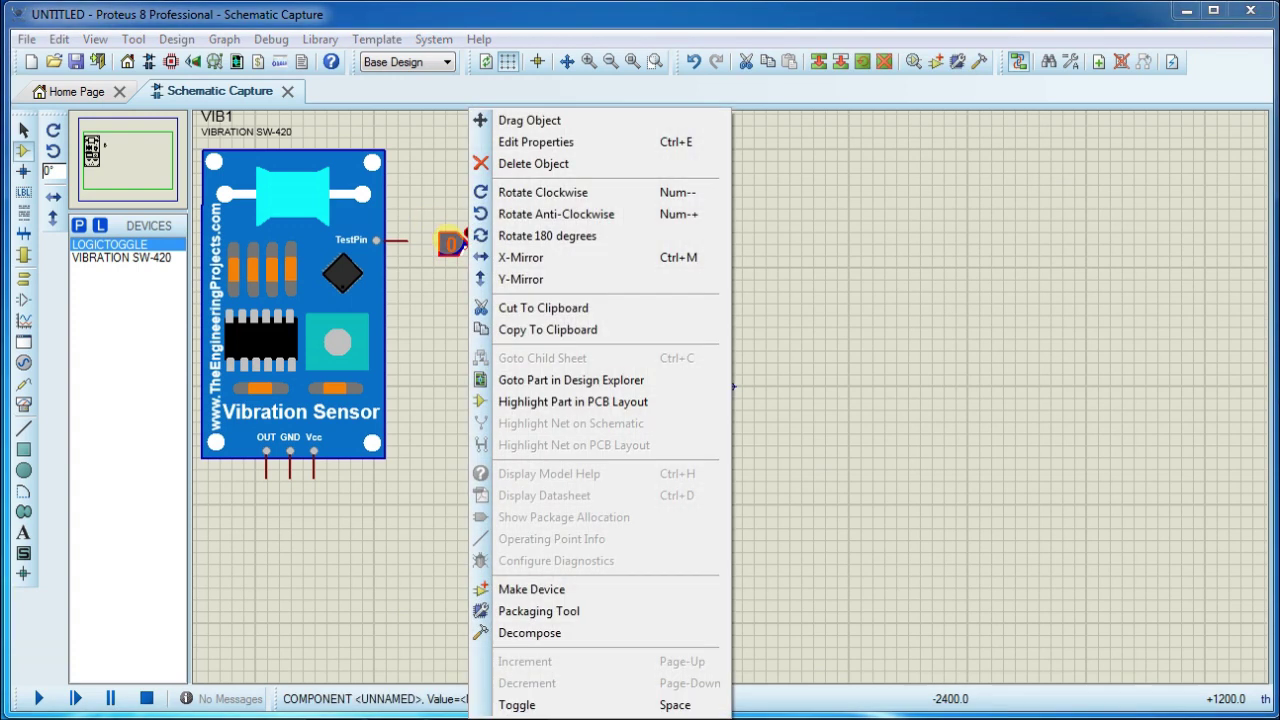
click(519, 236)
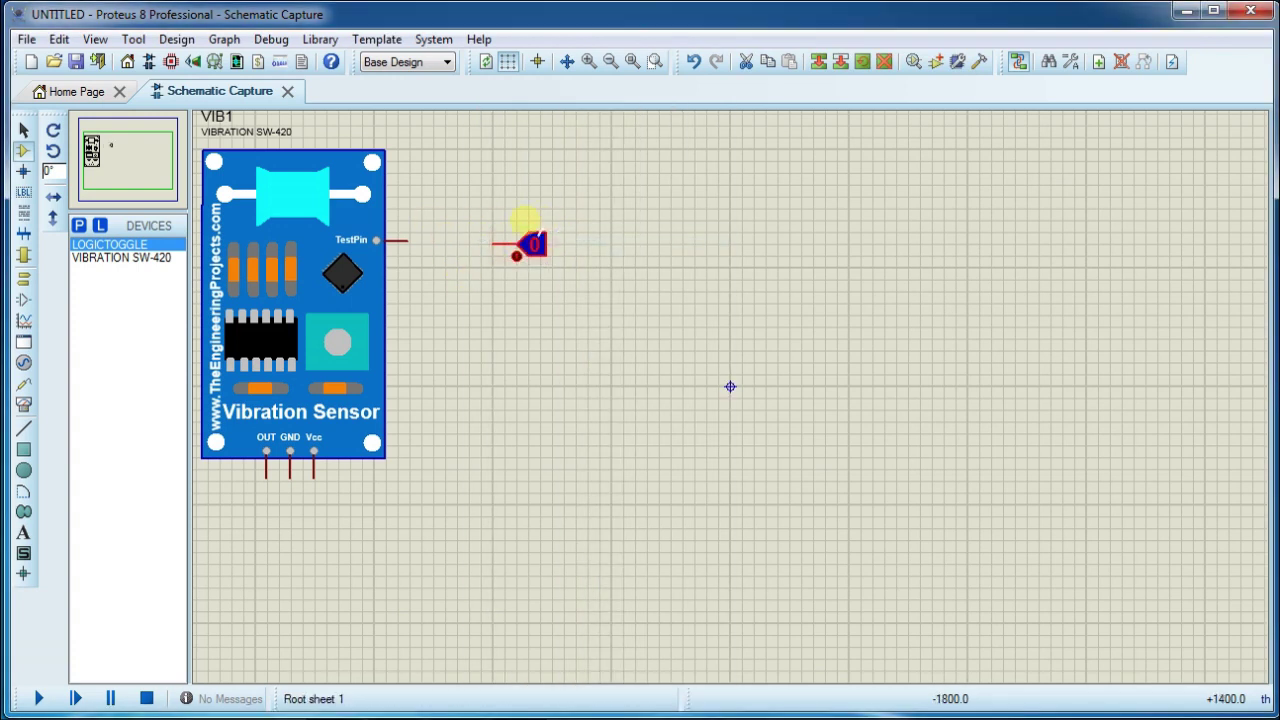
drag(535, 248, 470, 243)
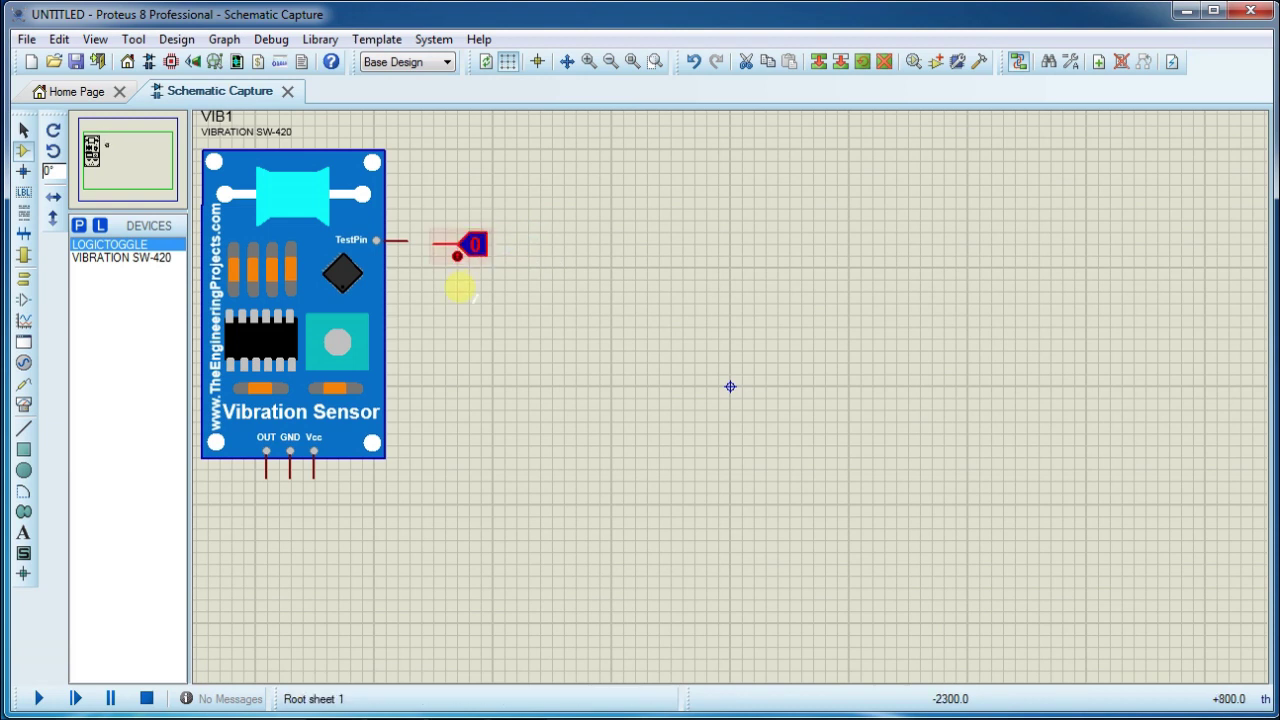
click(80, 226)
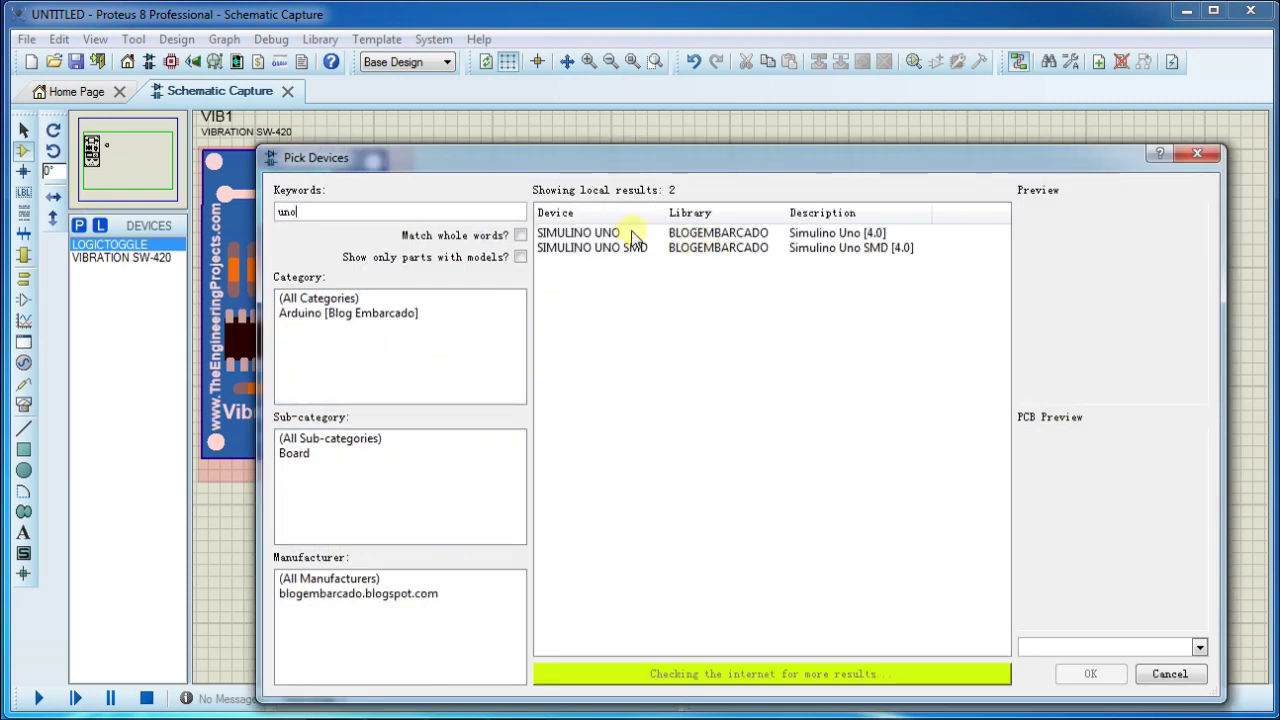
- Add the SIMULINO UNO board and place it mid-sheet
click(631, 233)
key(Return)
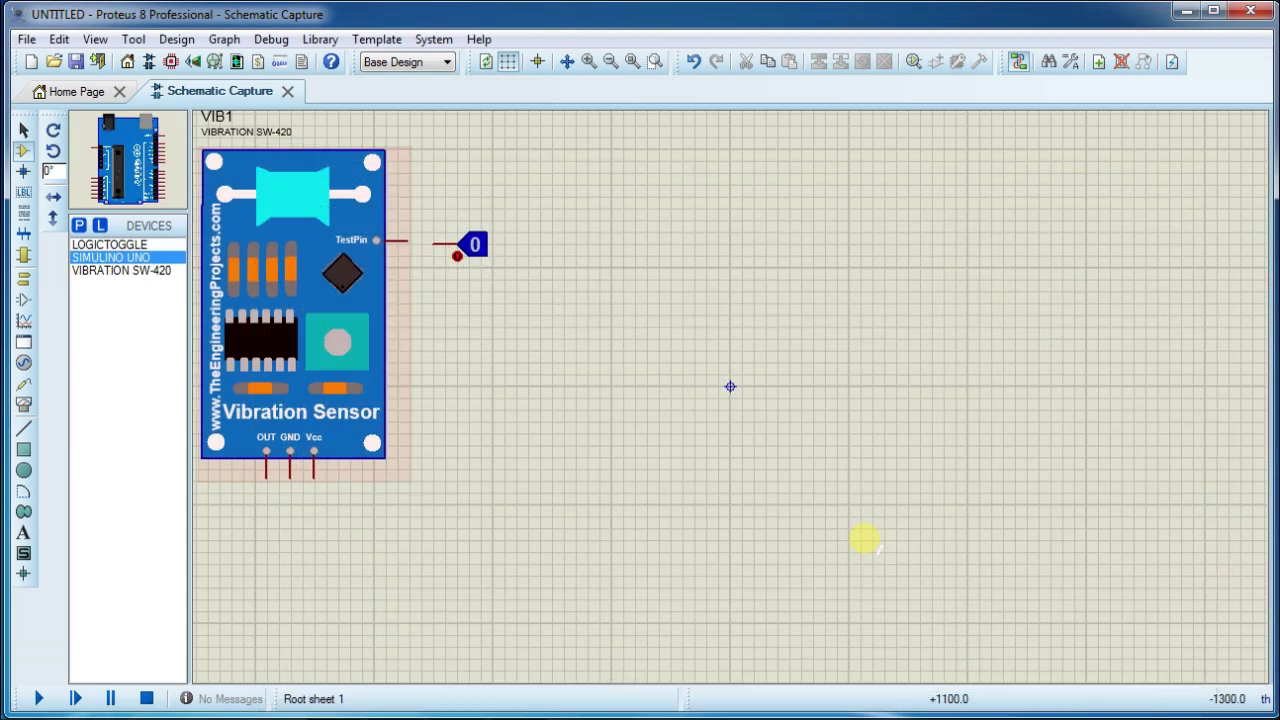
click(612, 318)
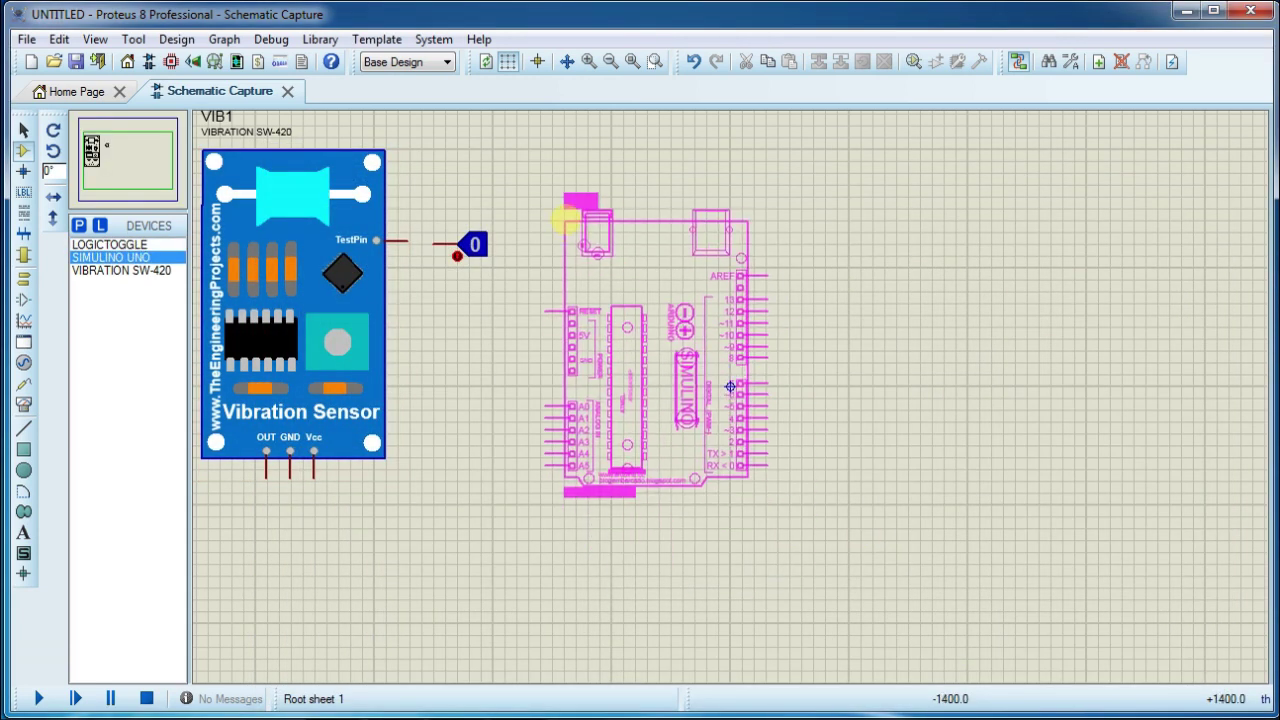
click(570, 206)
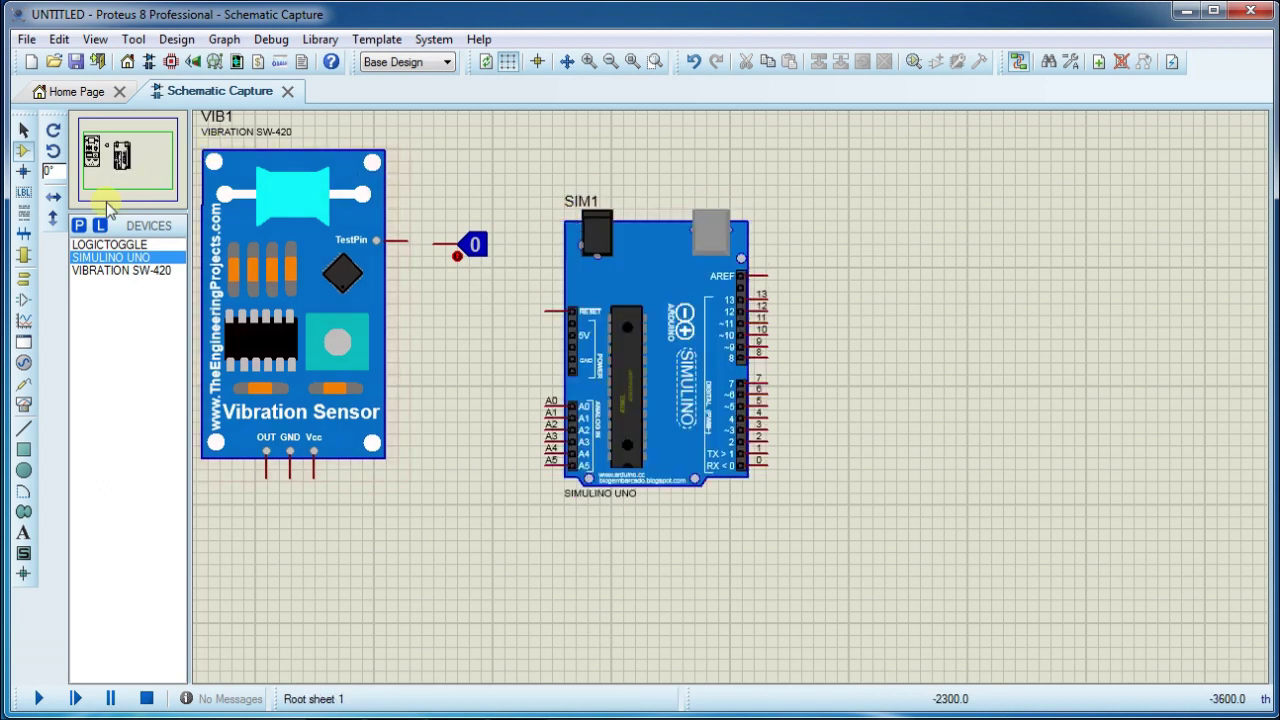
- Add the LM016L 16x2 LCD at the sheet's upper right
click(79, 226)
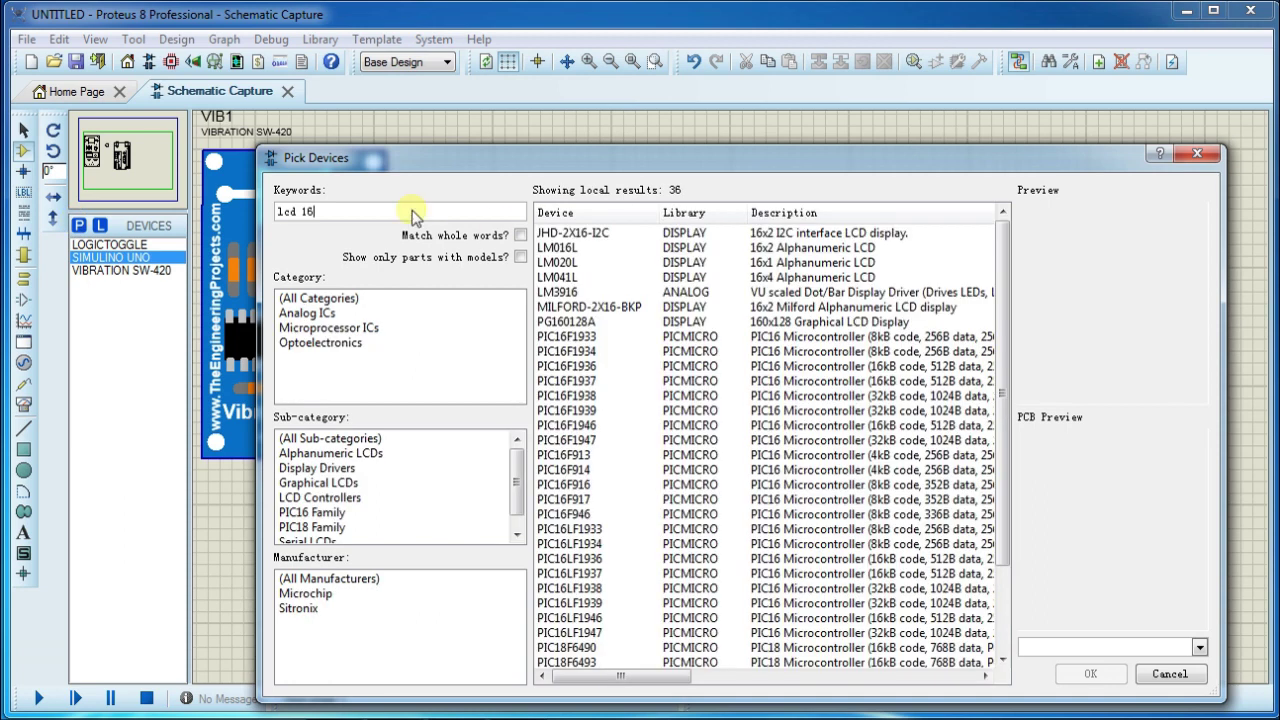
click(597, 250)
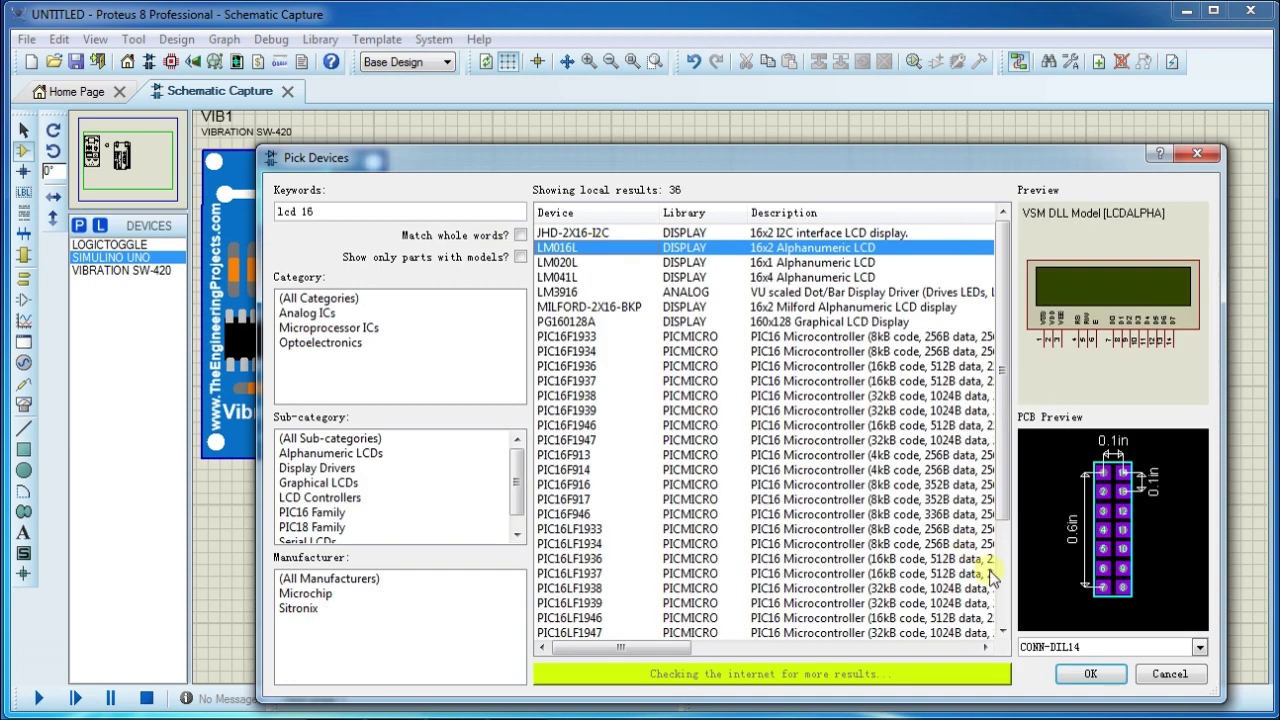
click(1090, 674)
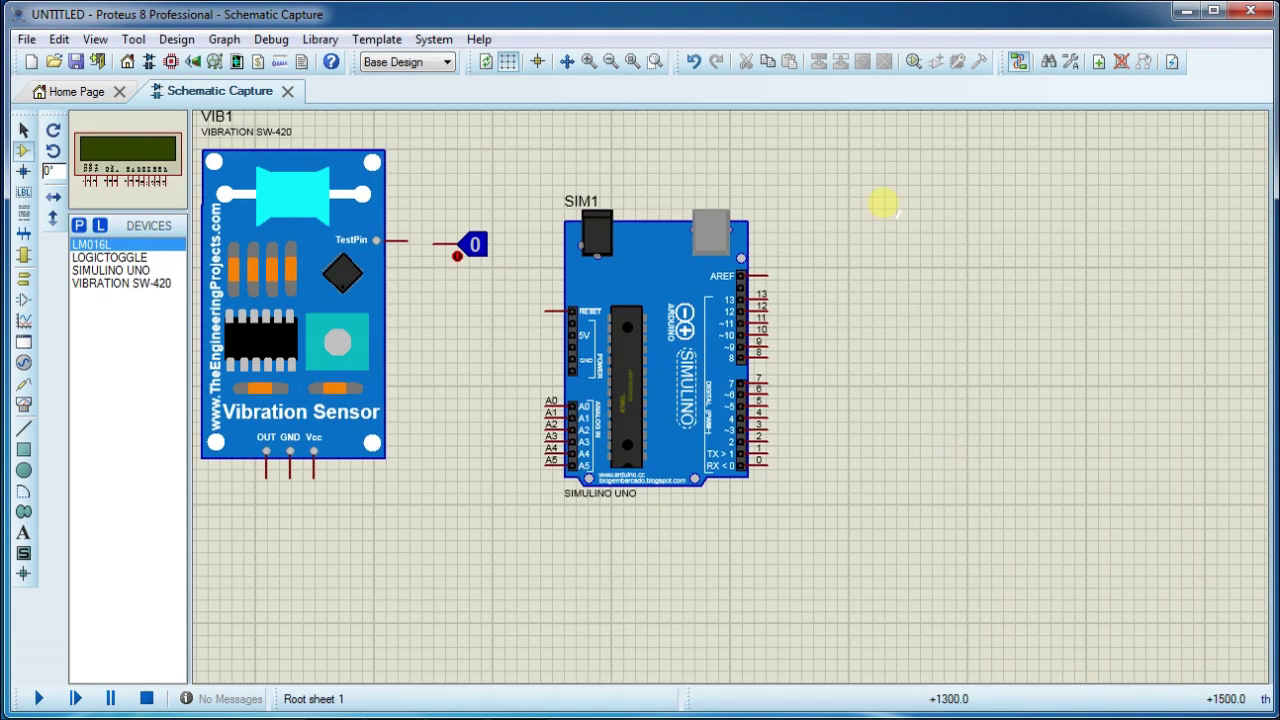
click(883, 203)
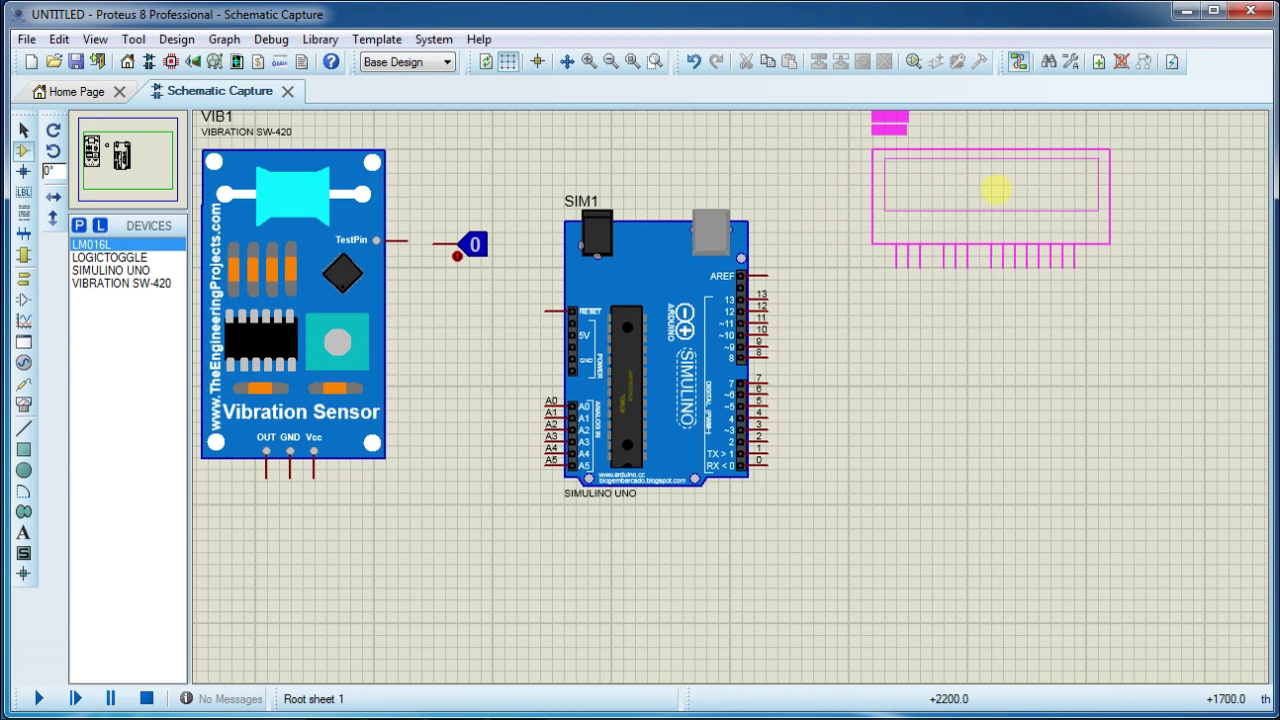
click(995, 189)
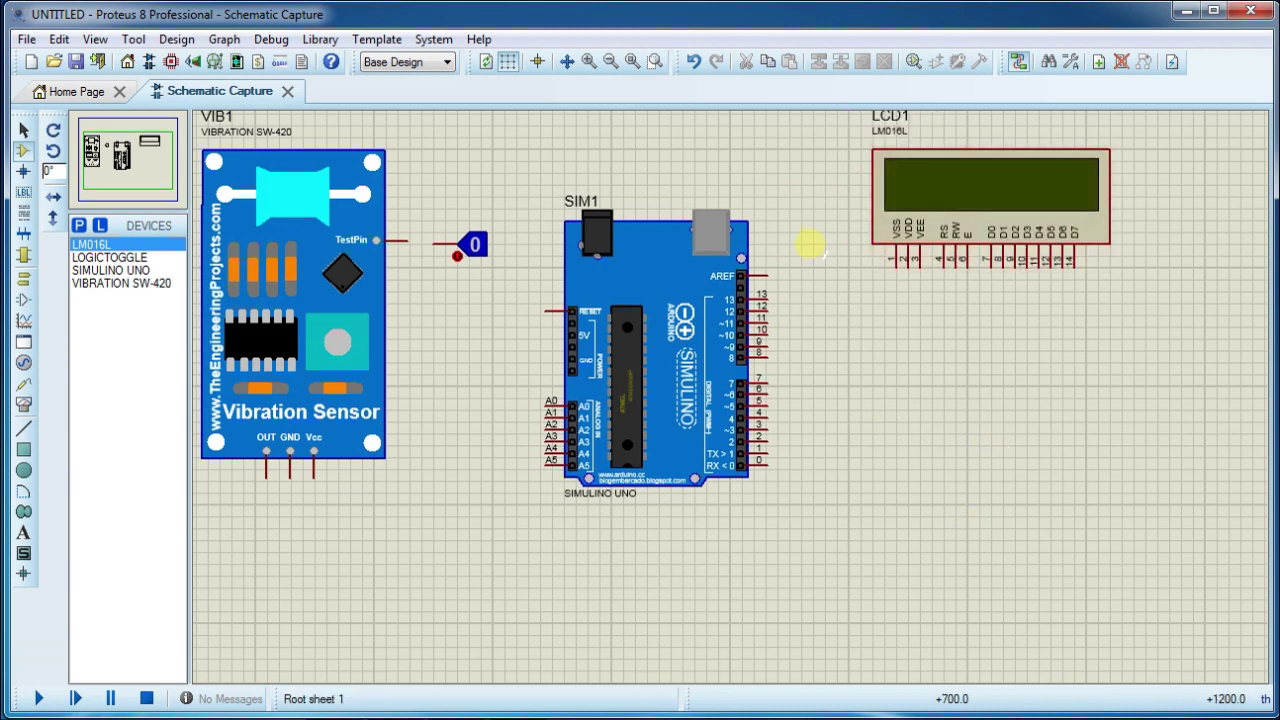
- Add the VGPS GPS module at the sheet's lower right
scroll(817, 118, up, 1)
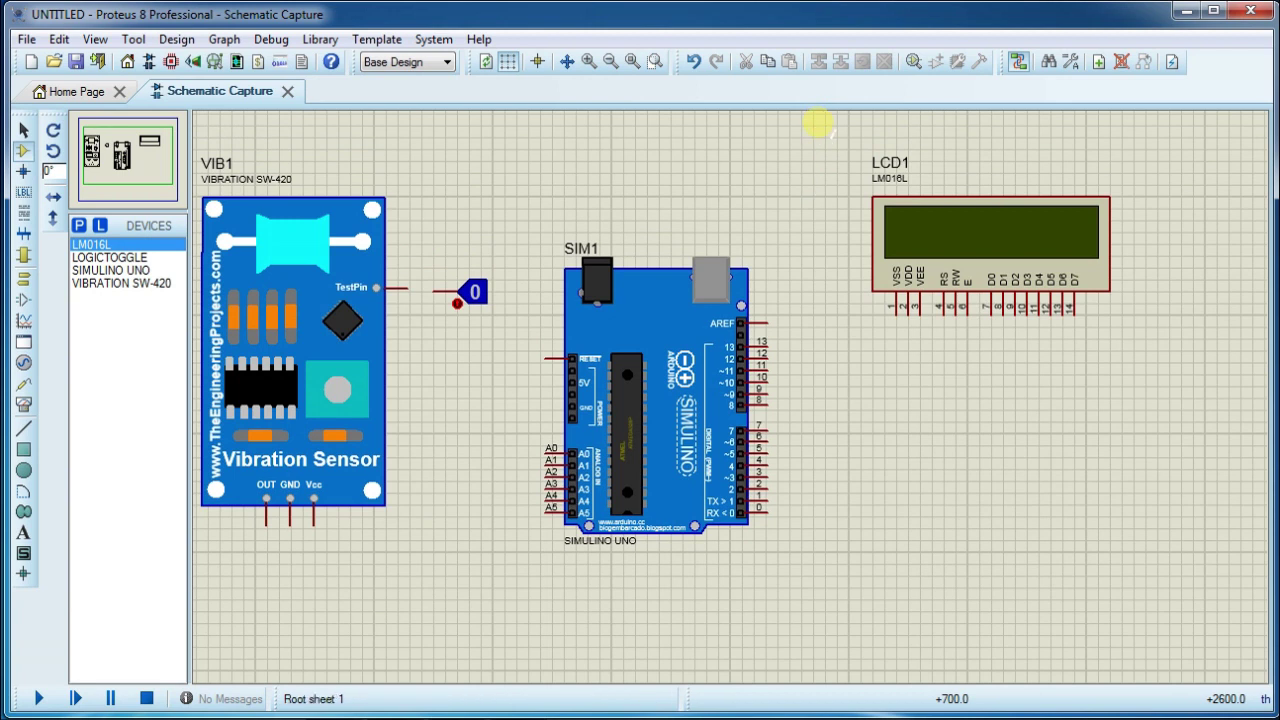
click(80, 226)
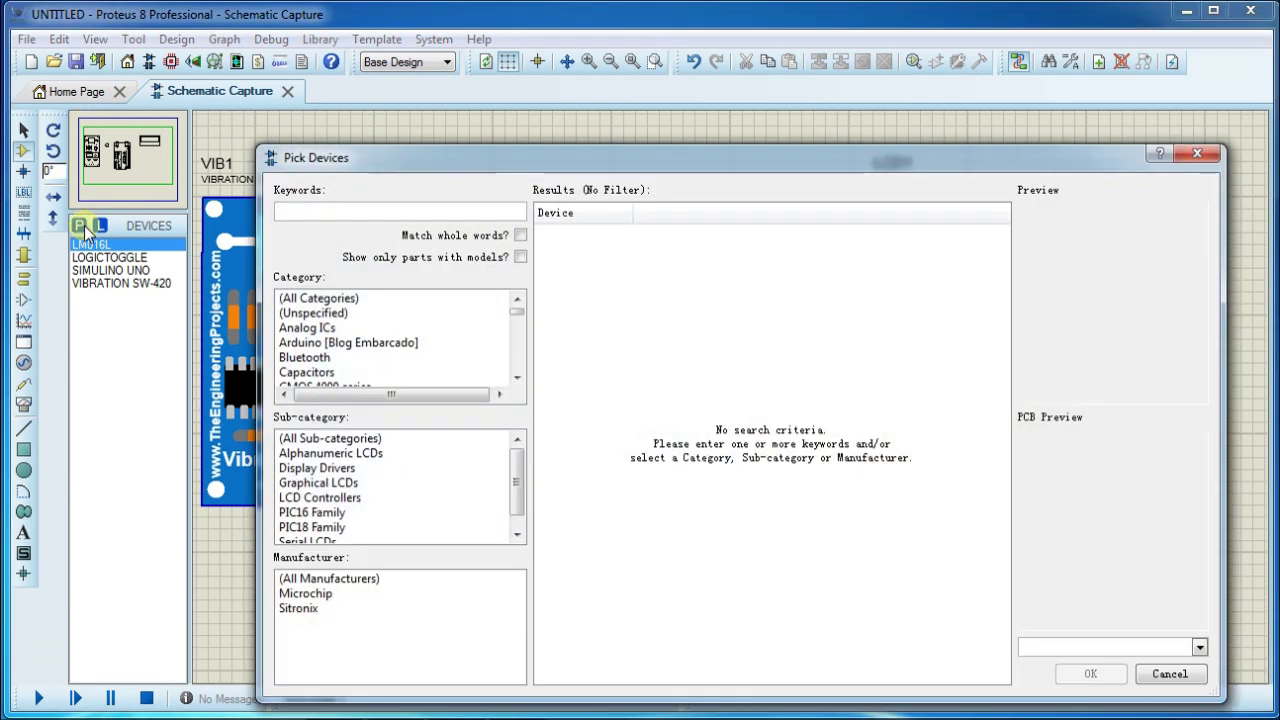
text(vgps)
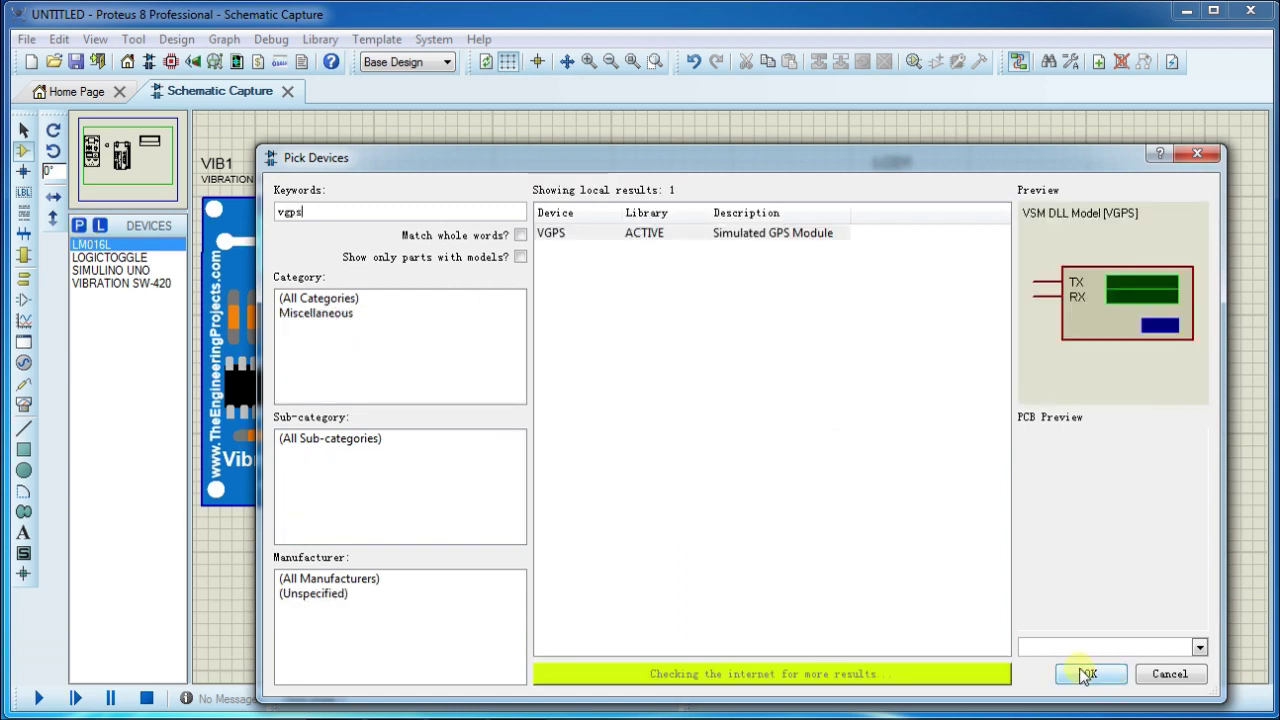
click(1087, 674)
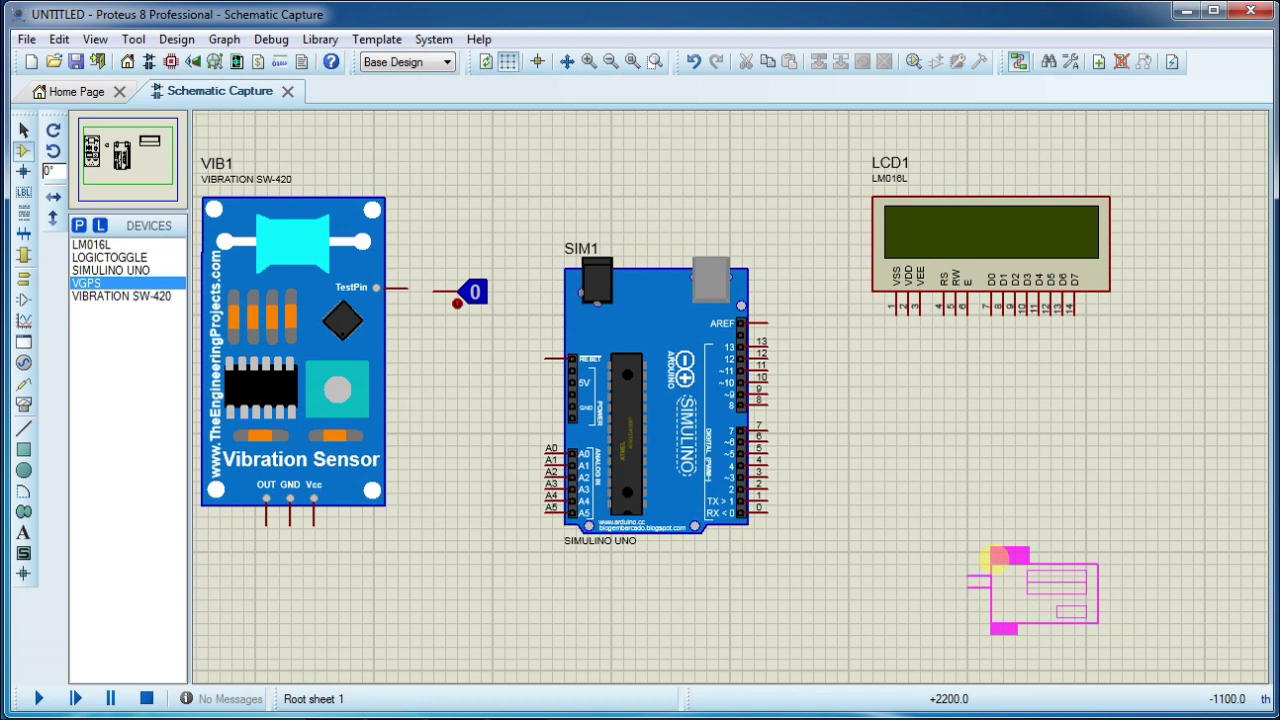
click(997, 558)
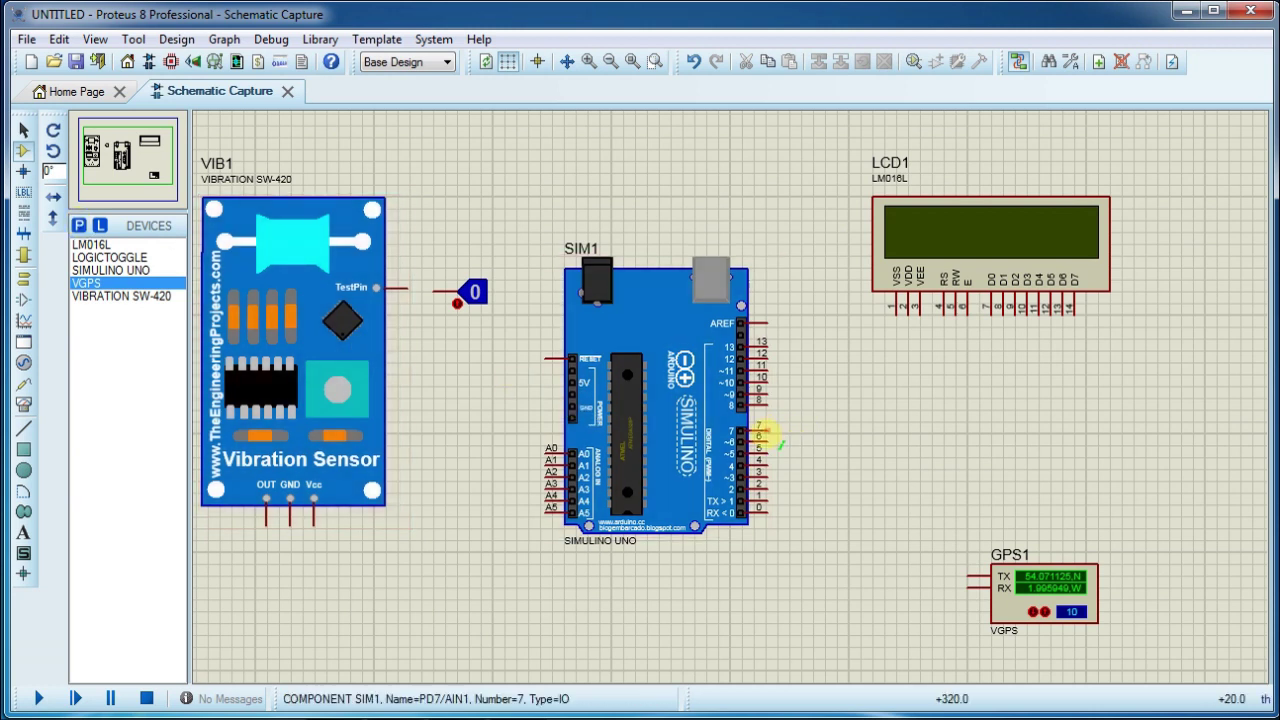
- Wire Arduino pin 7 to LCD RS and pin 6 to LCD E
click(770, 431)
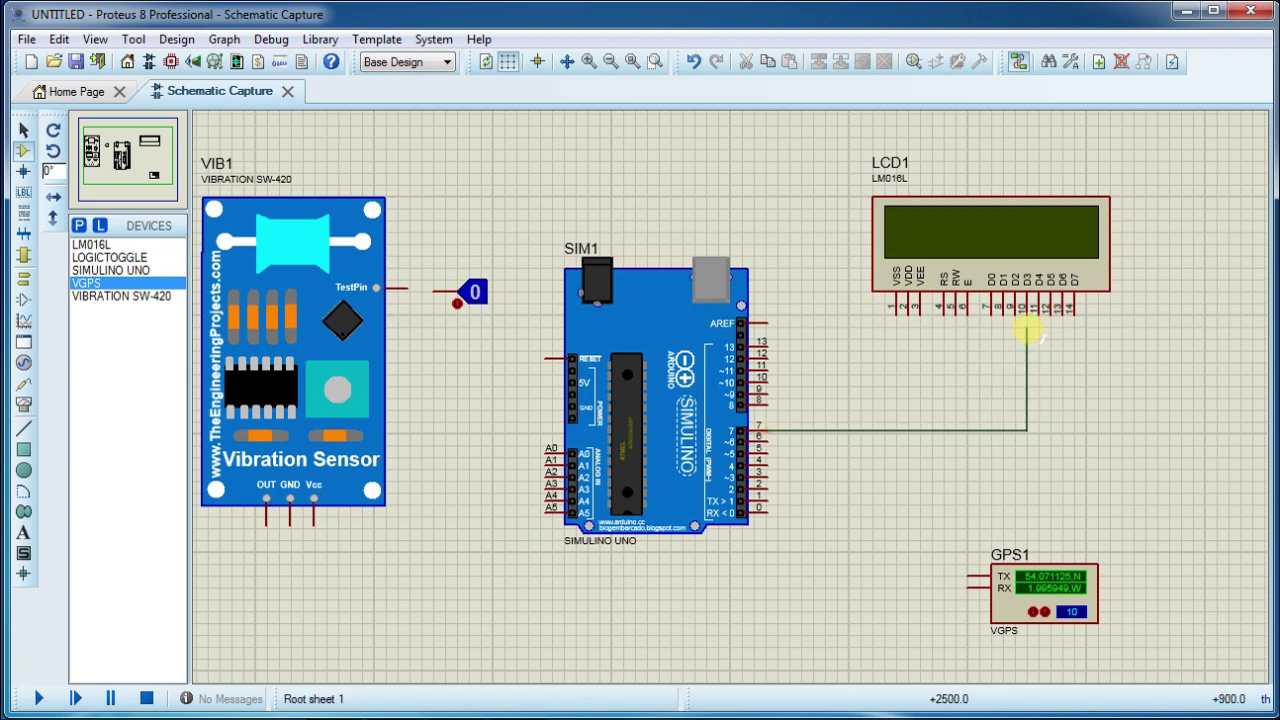
click(943, 308)
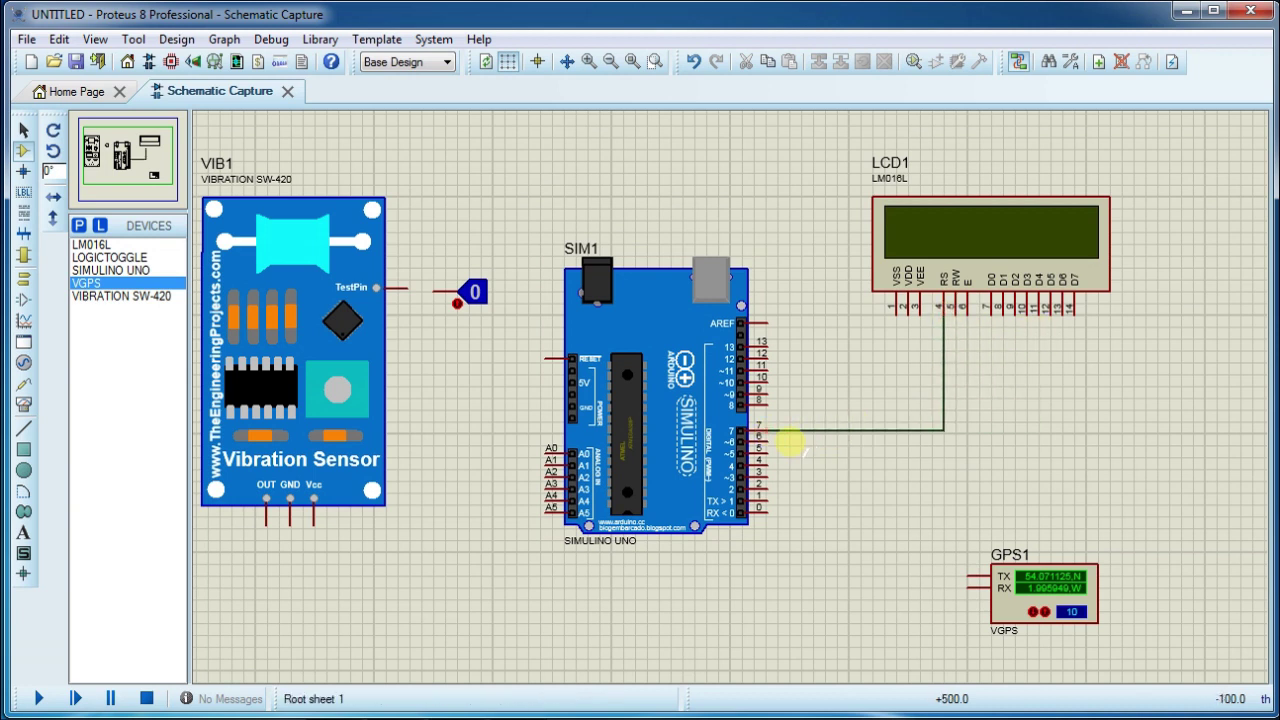
click(775, 441)
click(967, 308)
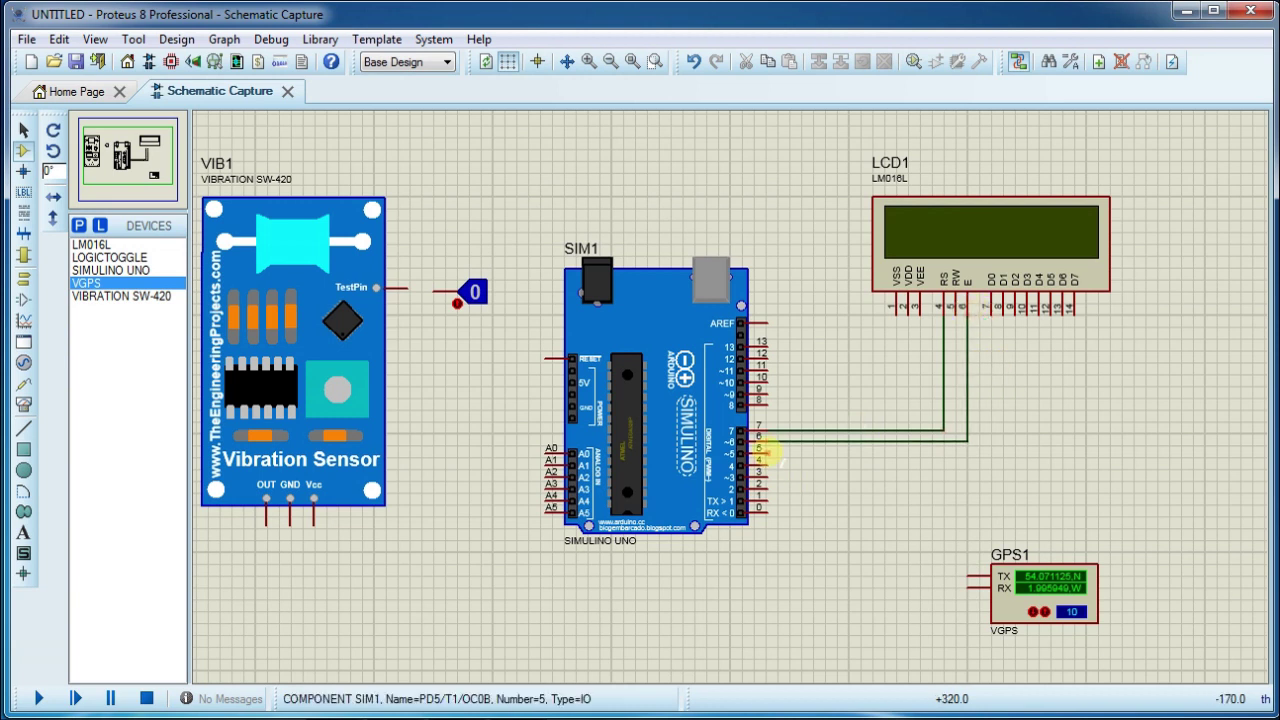
- Wire Arduino pins 5, 4, 3, 2 to LCD D4, D5, D6, D7
click(775, 455)
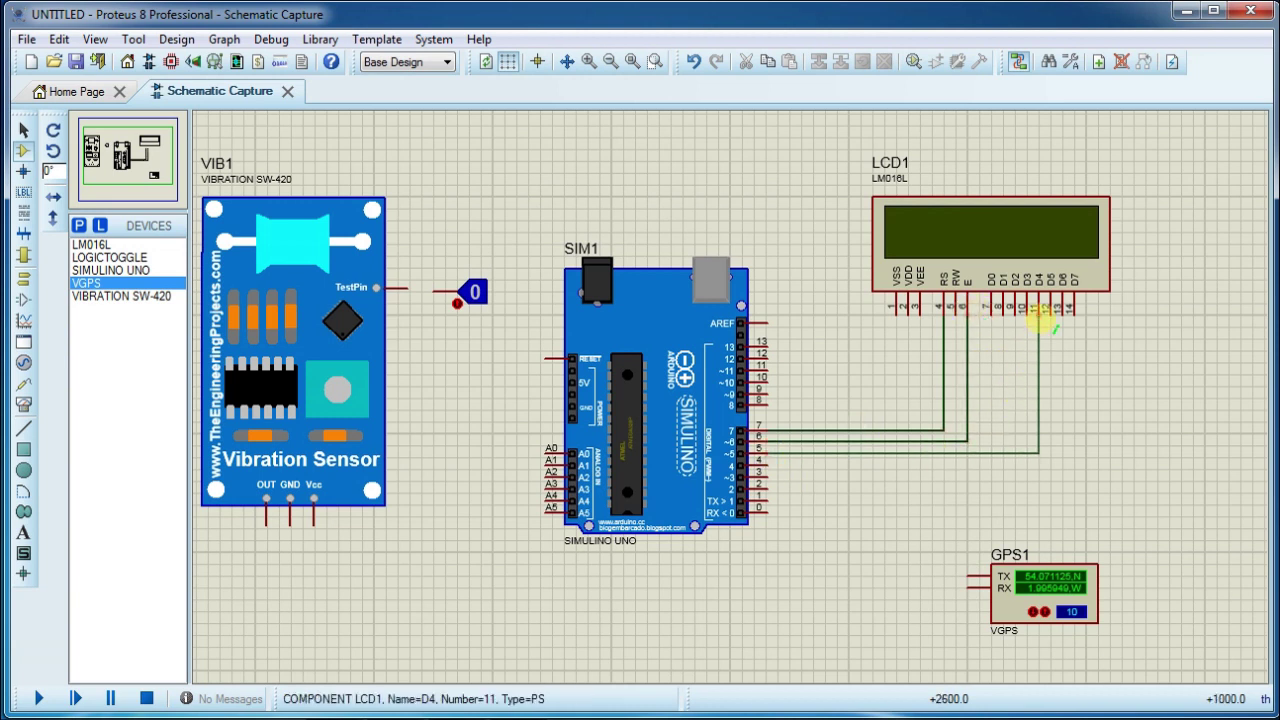
click(1040, 312)
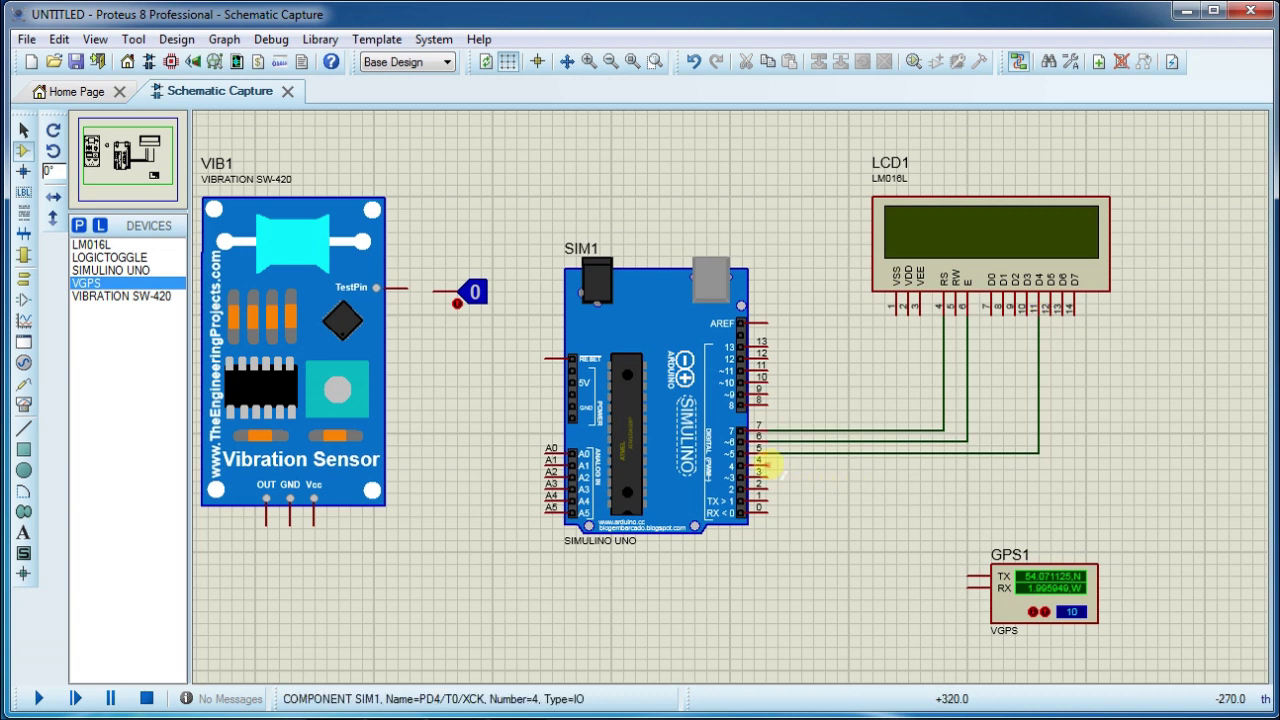
click(774, 466)
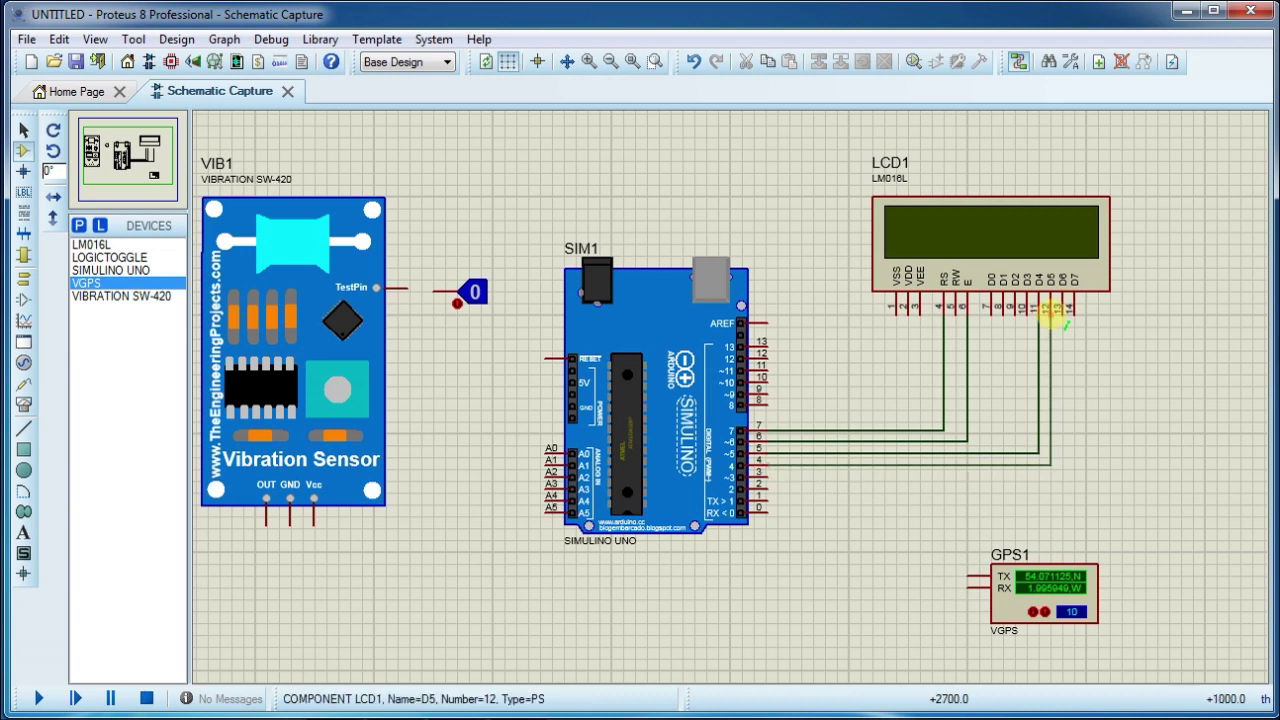
click(1050, 312)
click(784, 484)
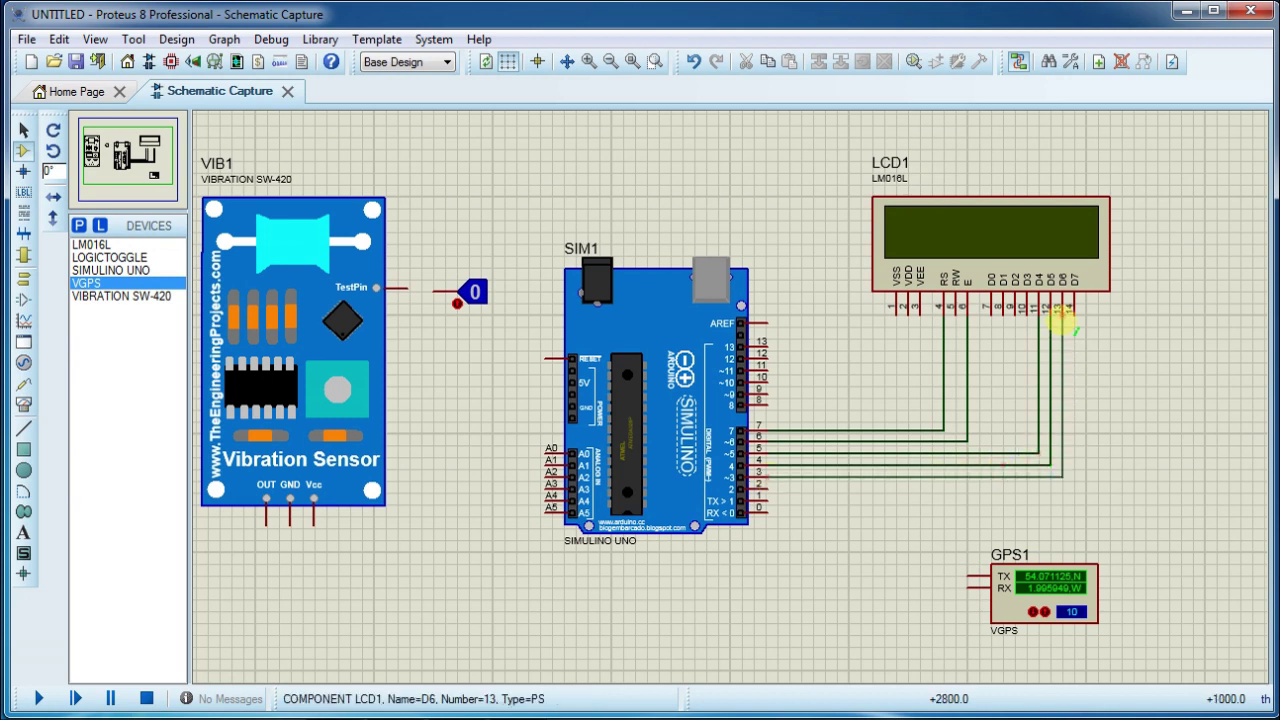
click(1062, 316)
click(785, 497)
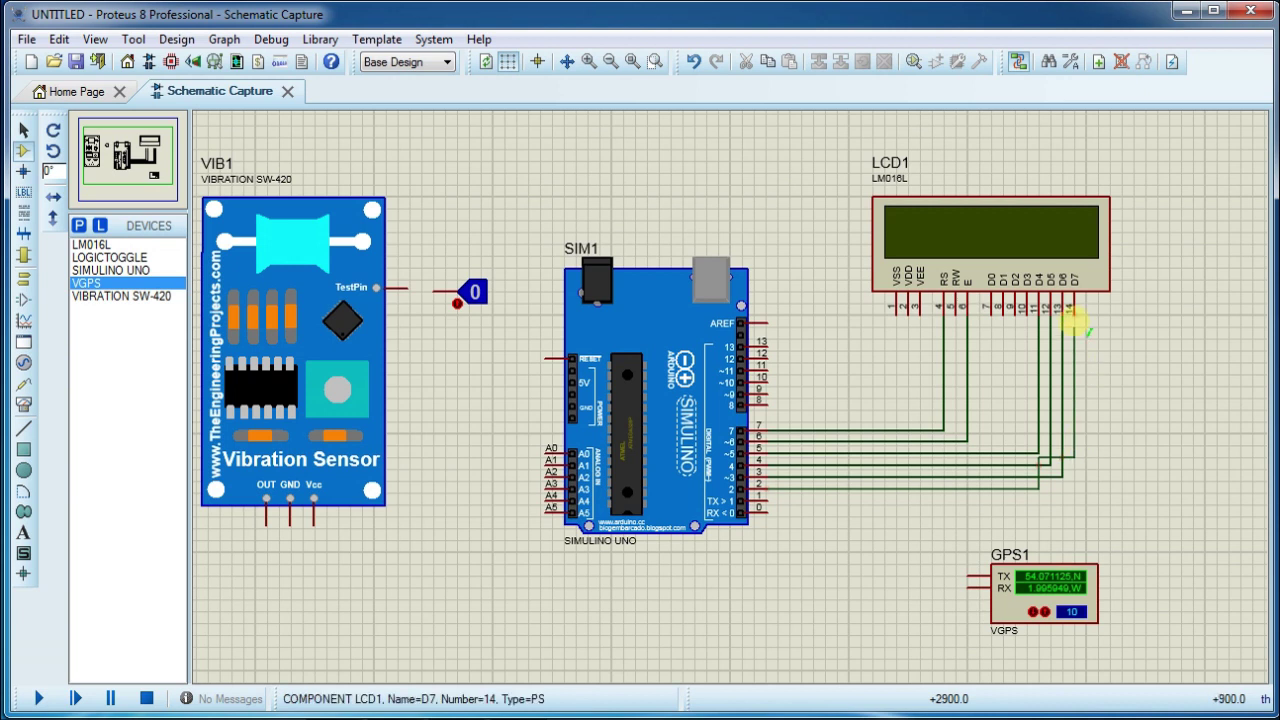
click(1072, 318)
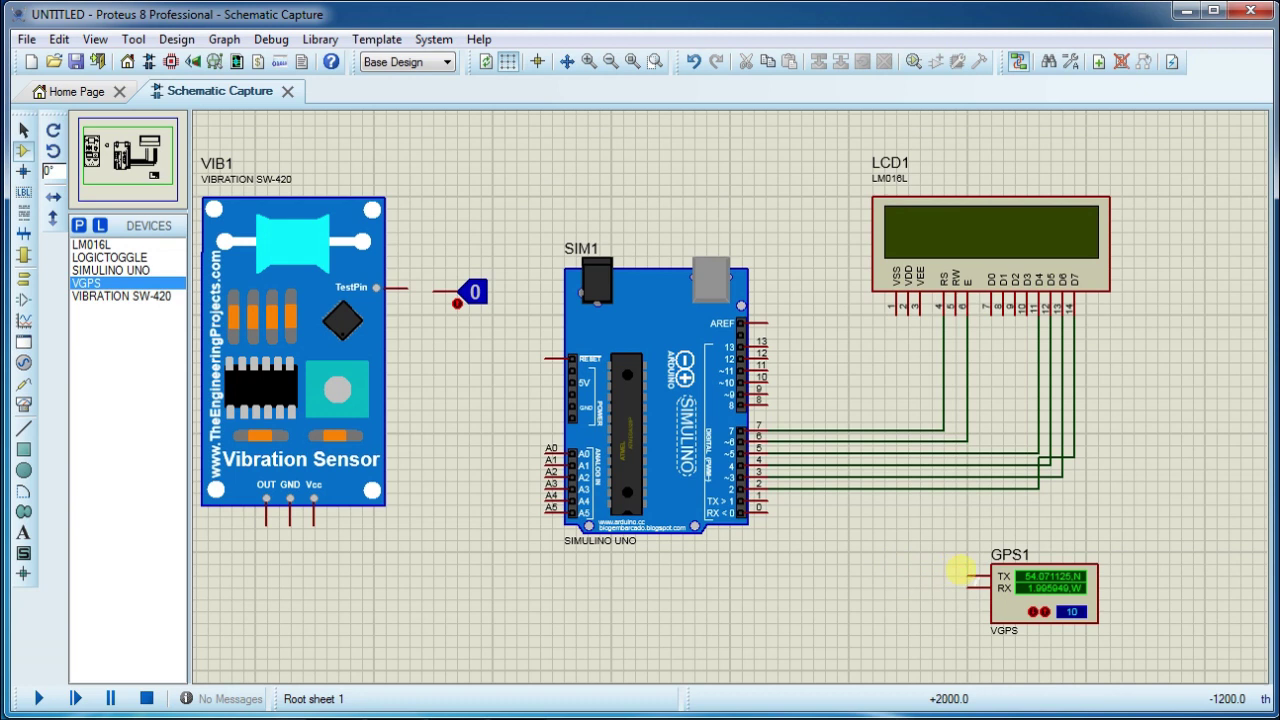
click(965, 576)
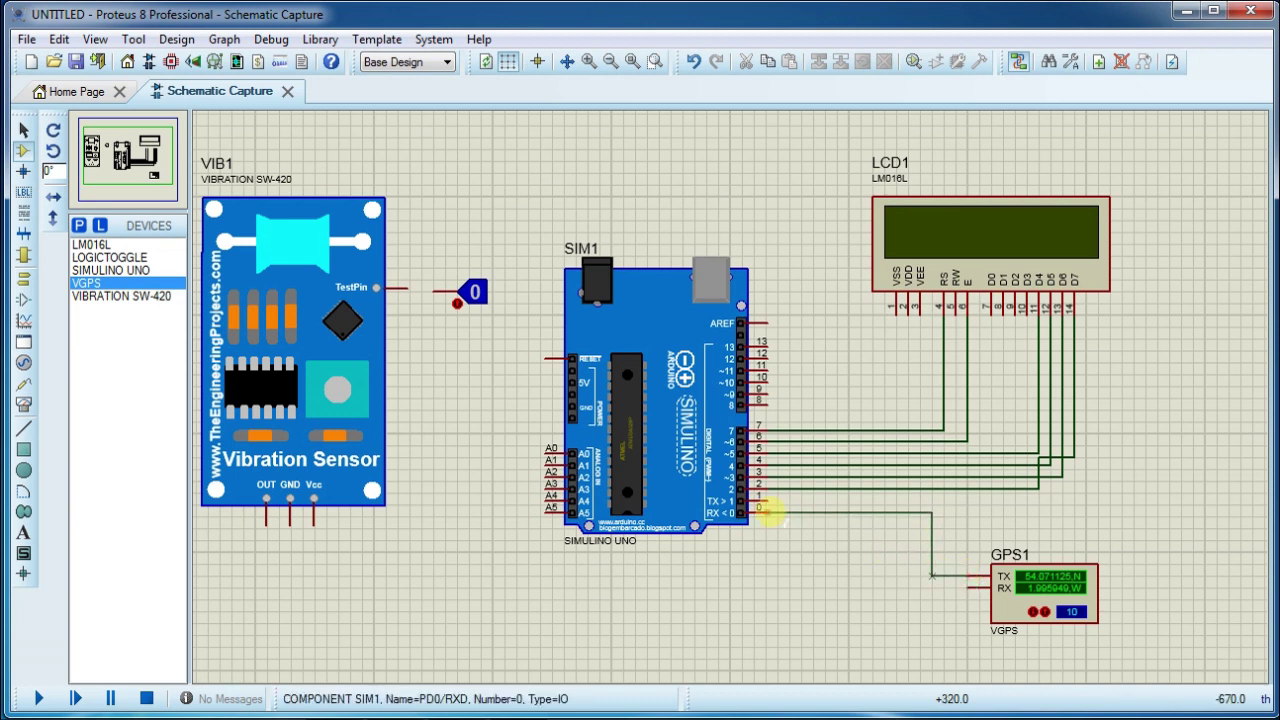
- Finish the GPS TX wire at SIMULINO RX pin 0, and wire VIB1 OUT to pin 8
click(772, 514)
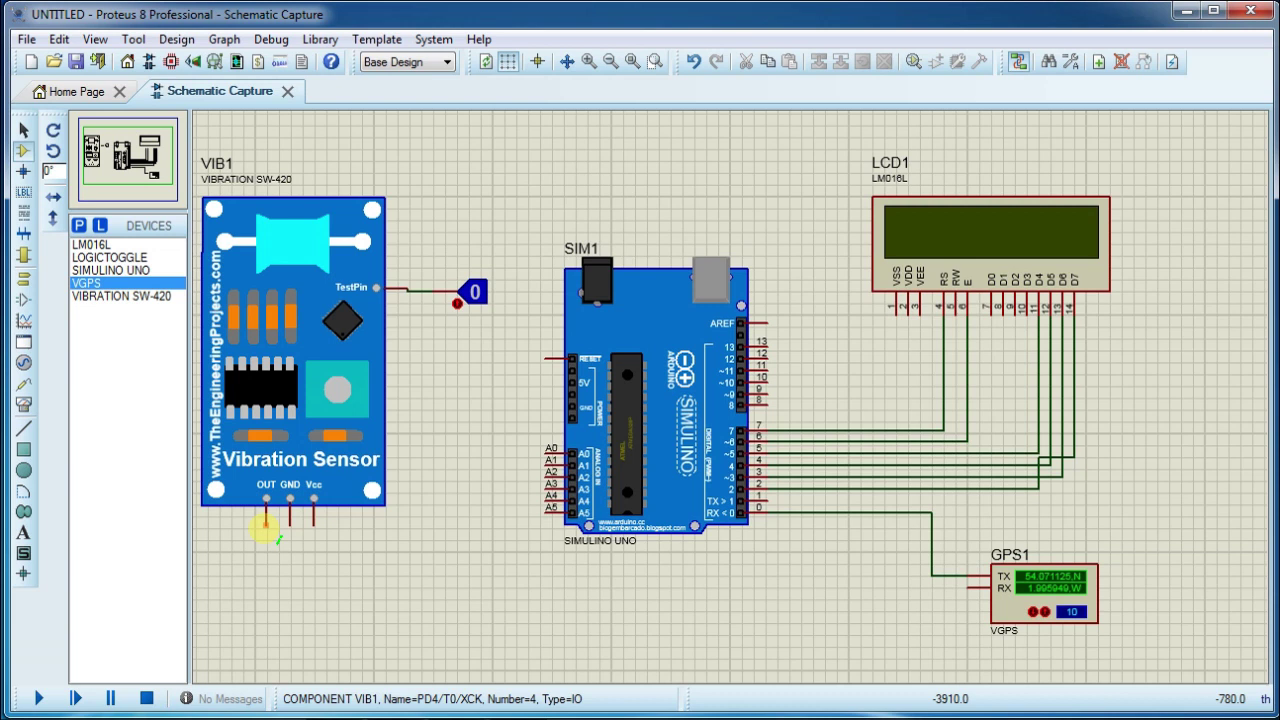
click(265, 527)
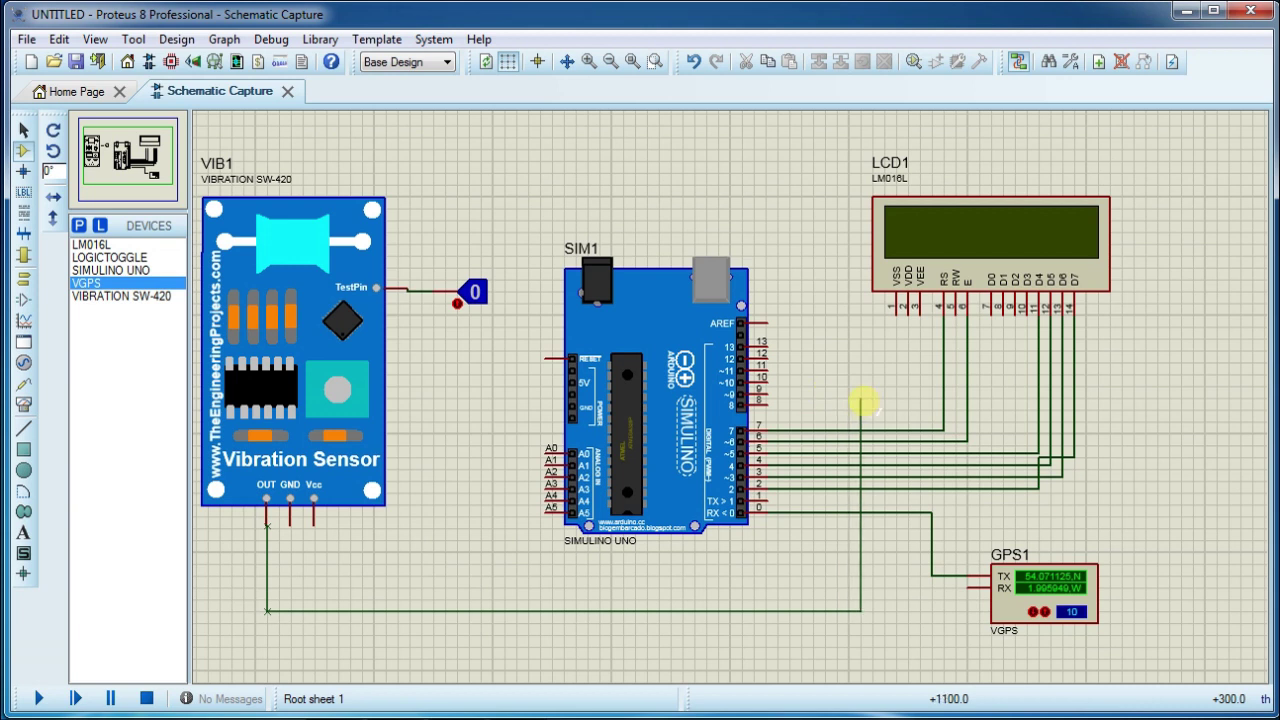
click(768, 404)
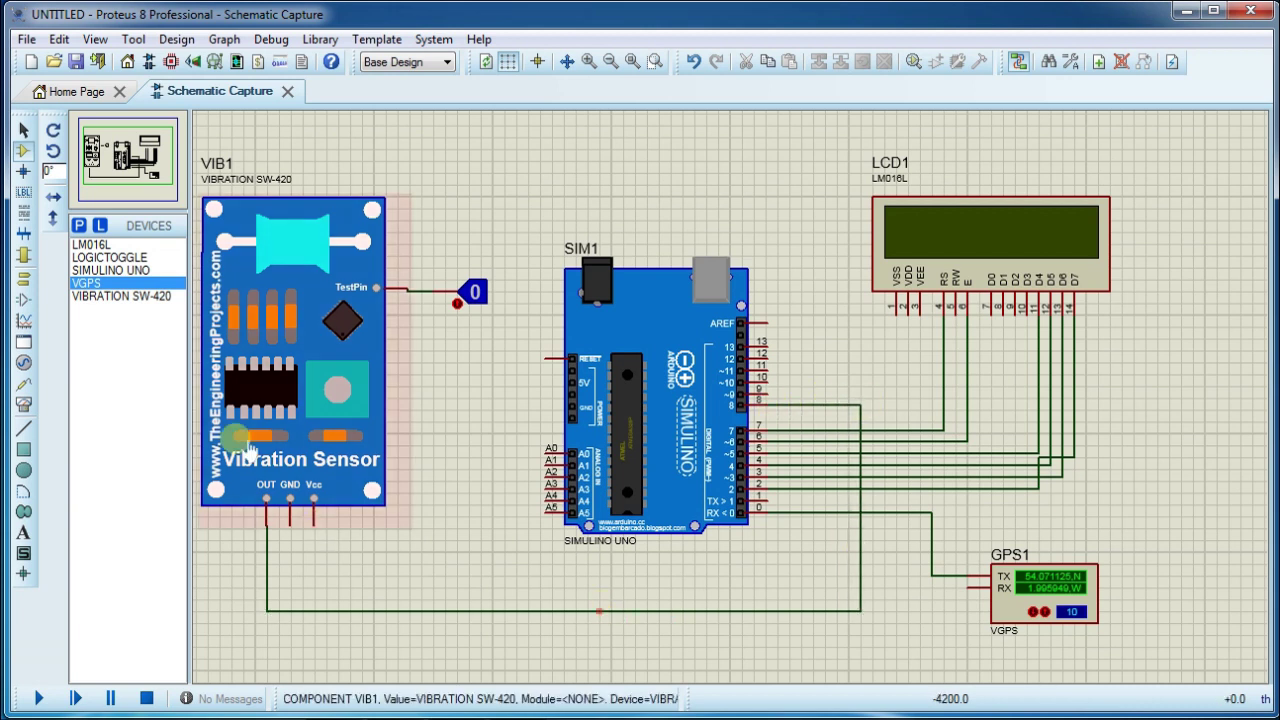
- Place a POWER terminal beside the sensor and wire it to the sensor's Vcc pin
click(26, 284)
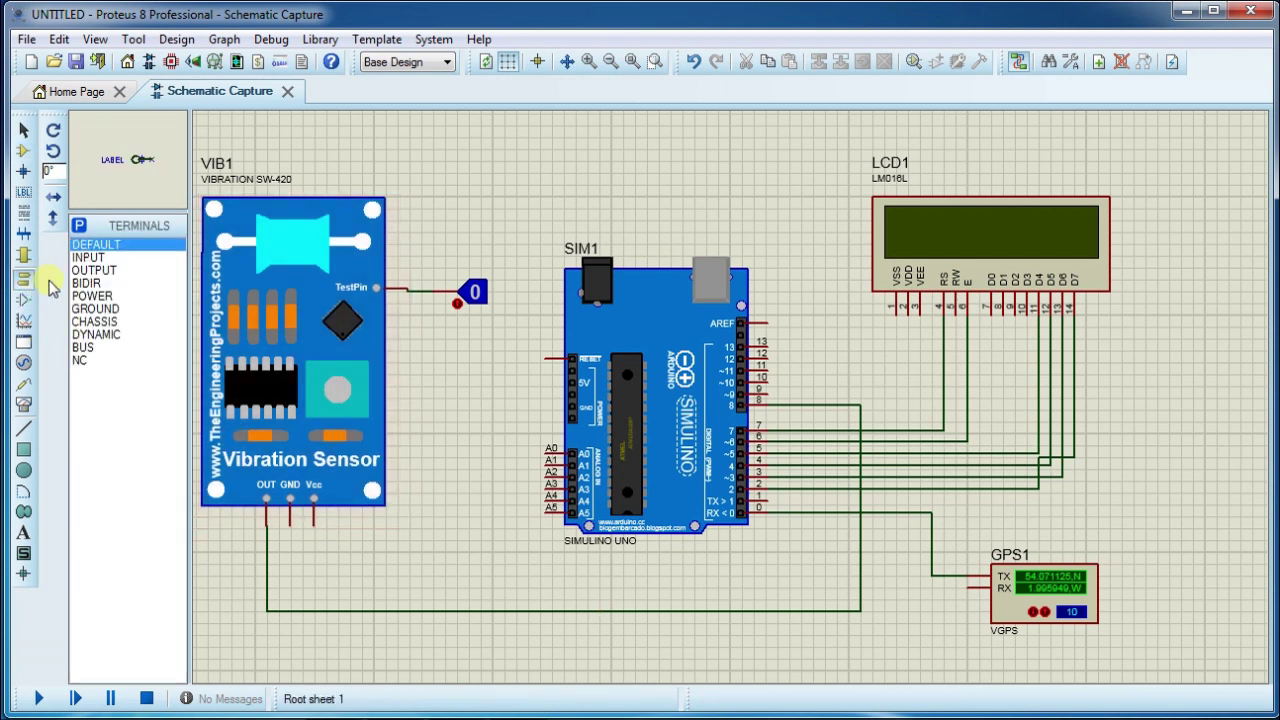
click(97, 296)
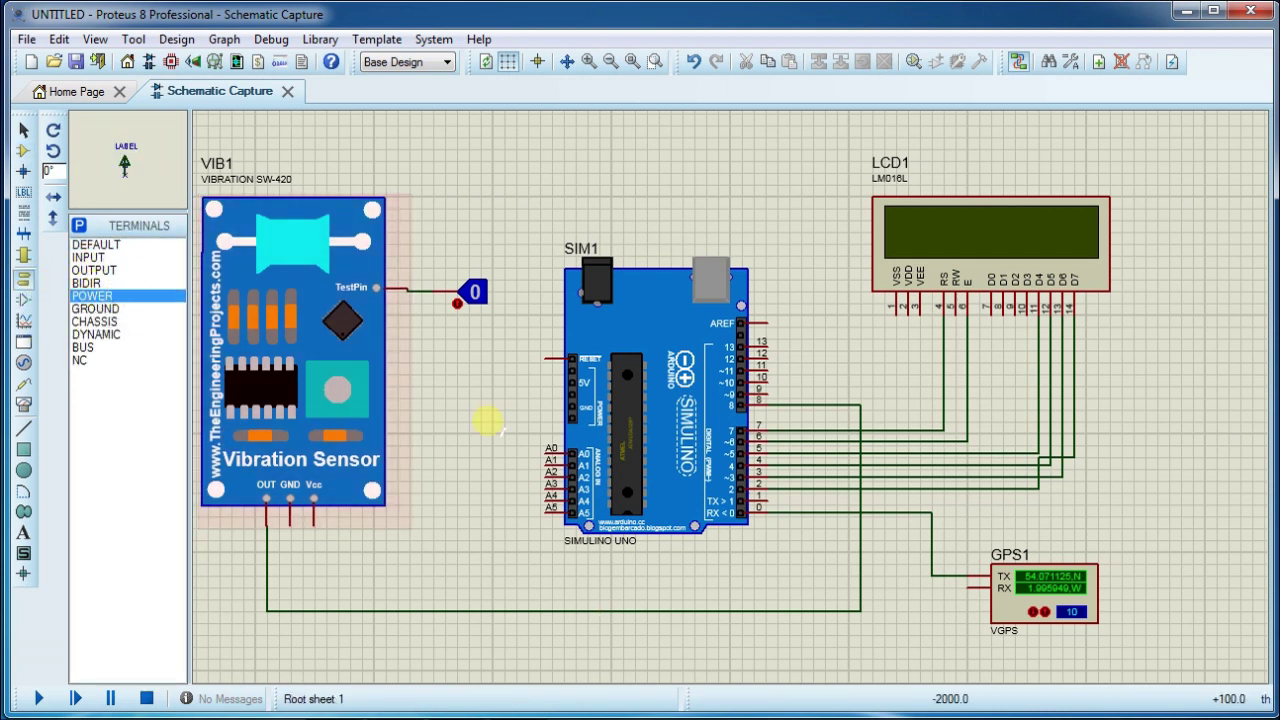
click(432, 420)
click(433, 428)
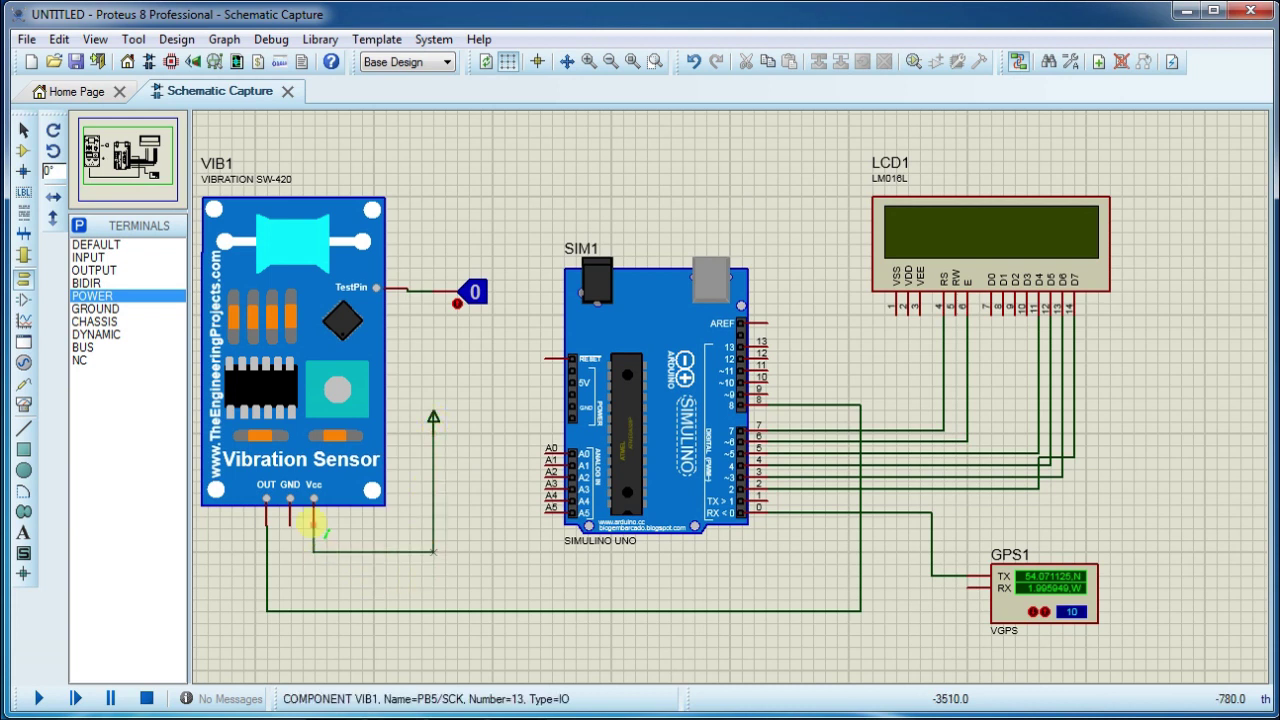
click(316, 521)
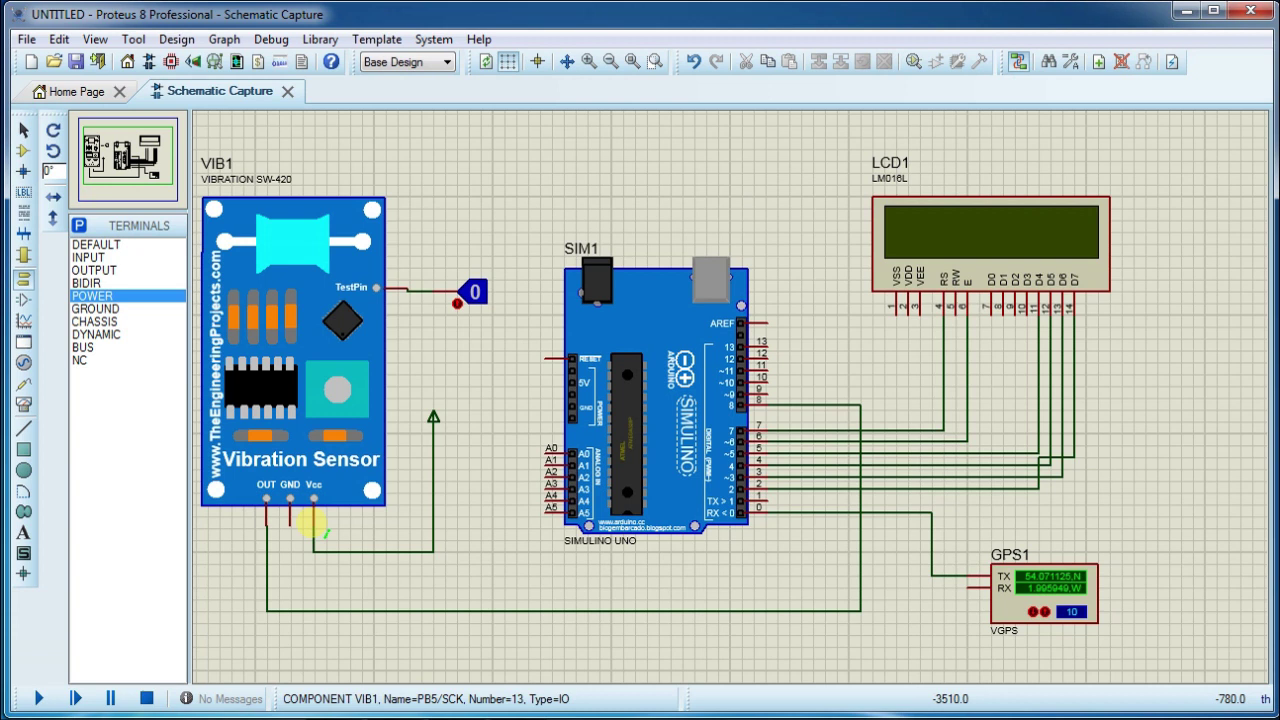
- Add GROUND terminals wired to the sensor's GND pin and the LCD's RW pin
click(95, 309)
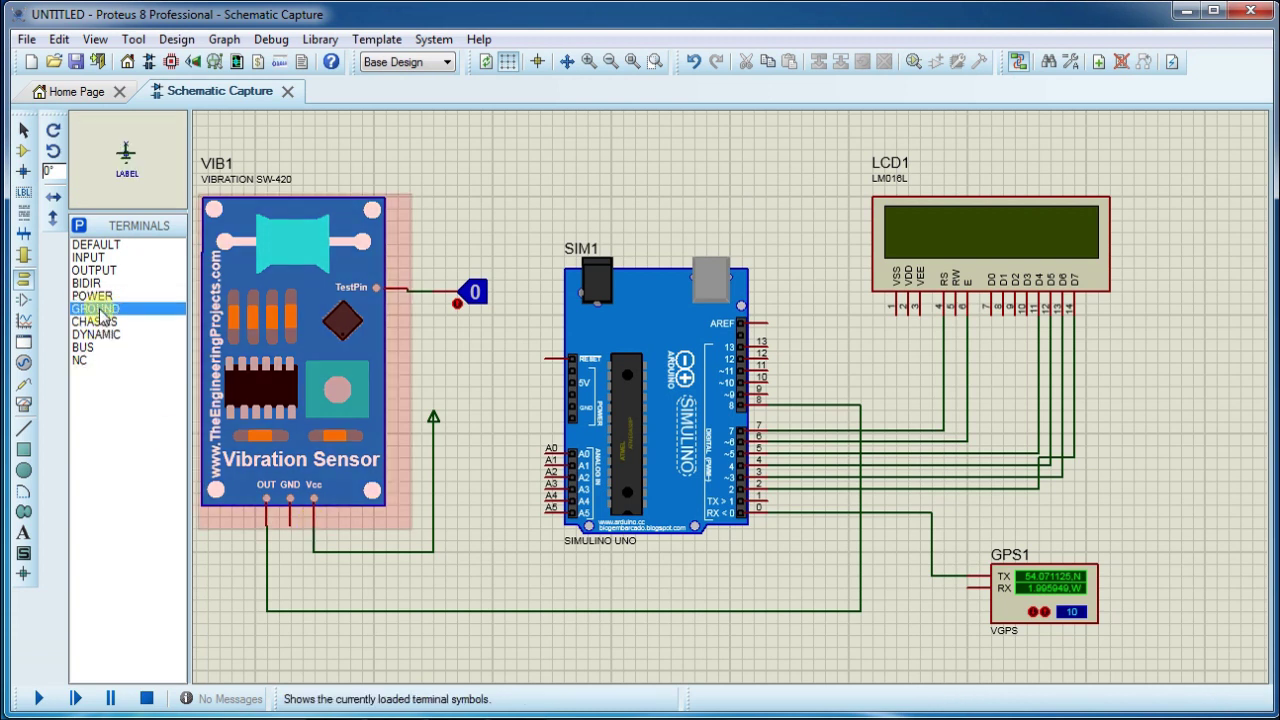
click(291, 584)
click(291, 576)
click(290, 521)
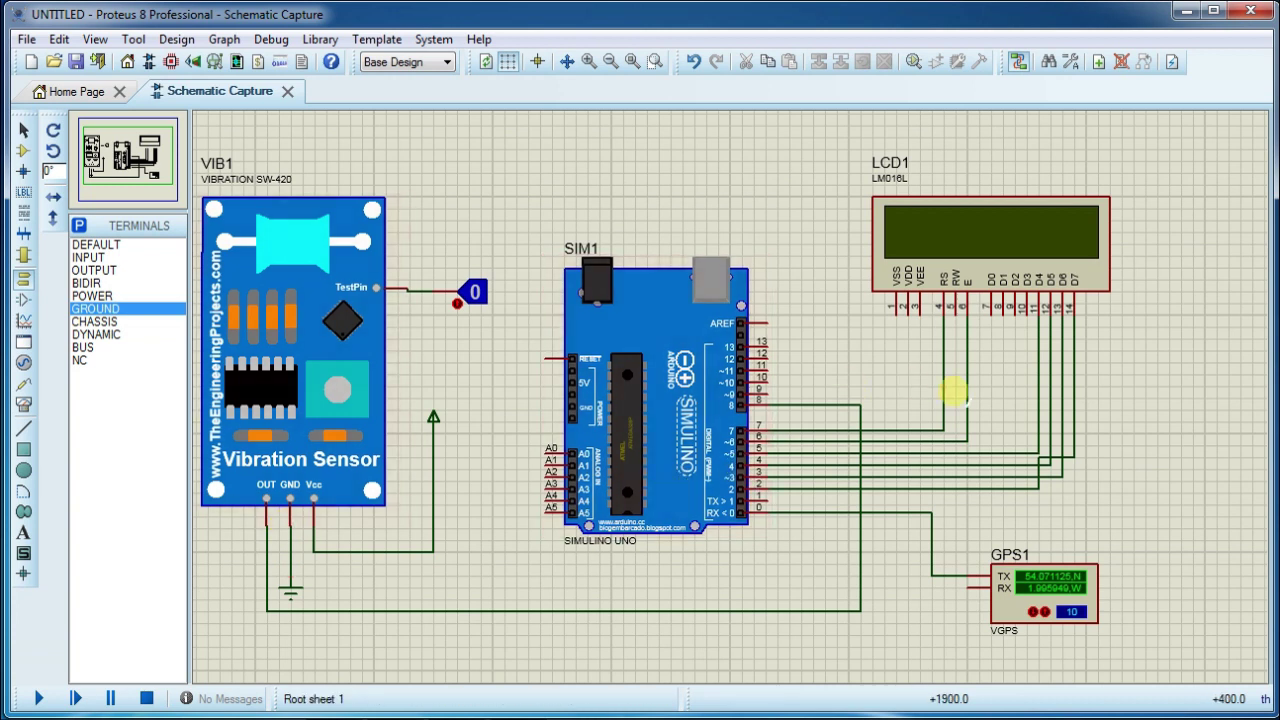
click(955, 390)
click(953, 376)
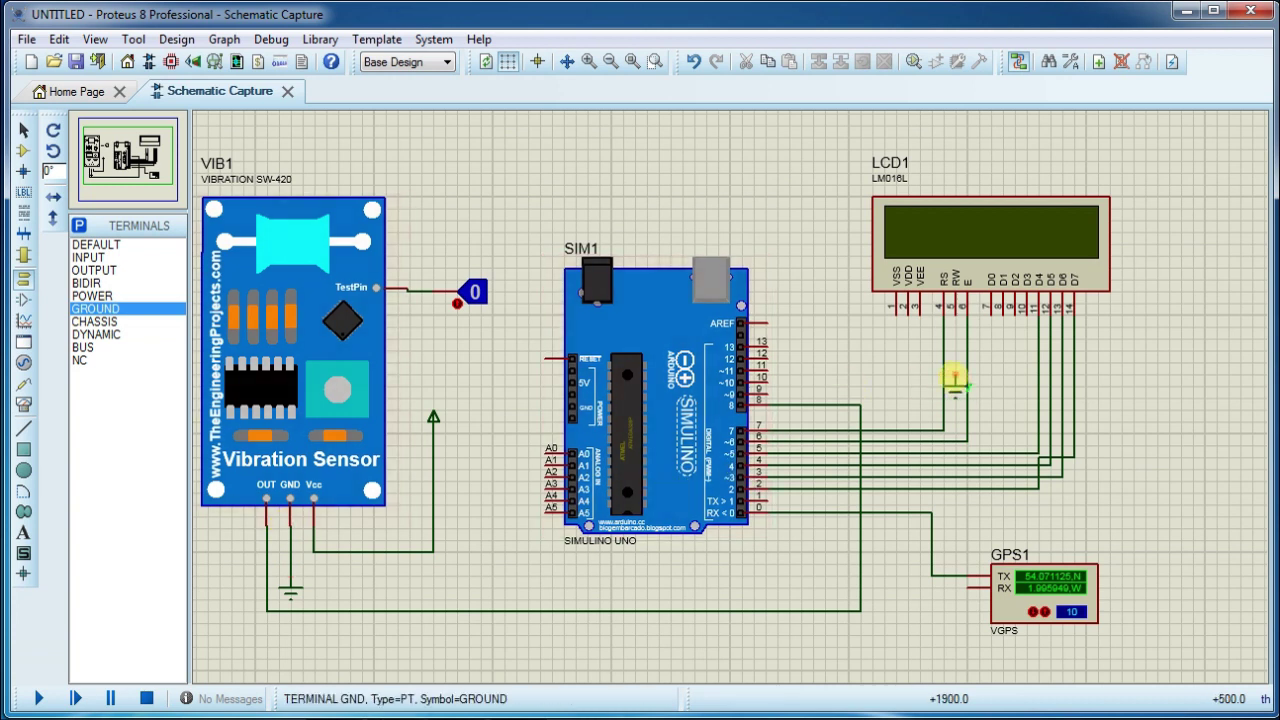
click(957, 318)
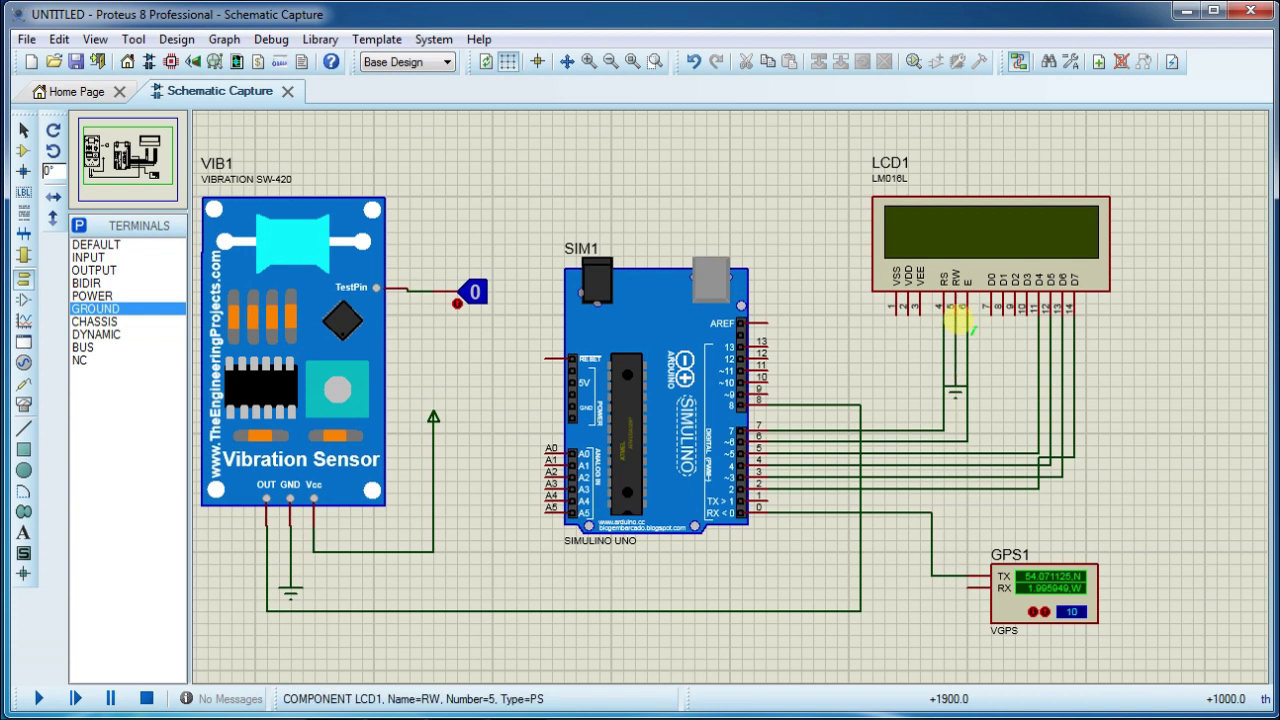
- Place a VIRTUAL TERMINAL right of the Arduino and tap its RXD into the GPS TX line
click(25, 402)
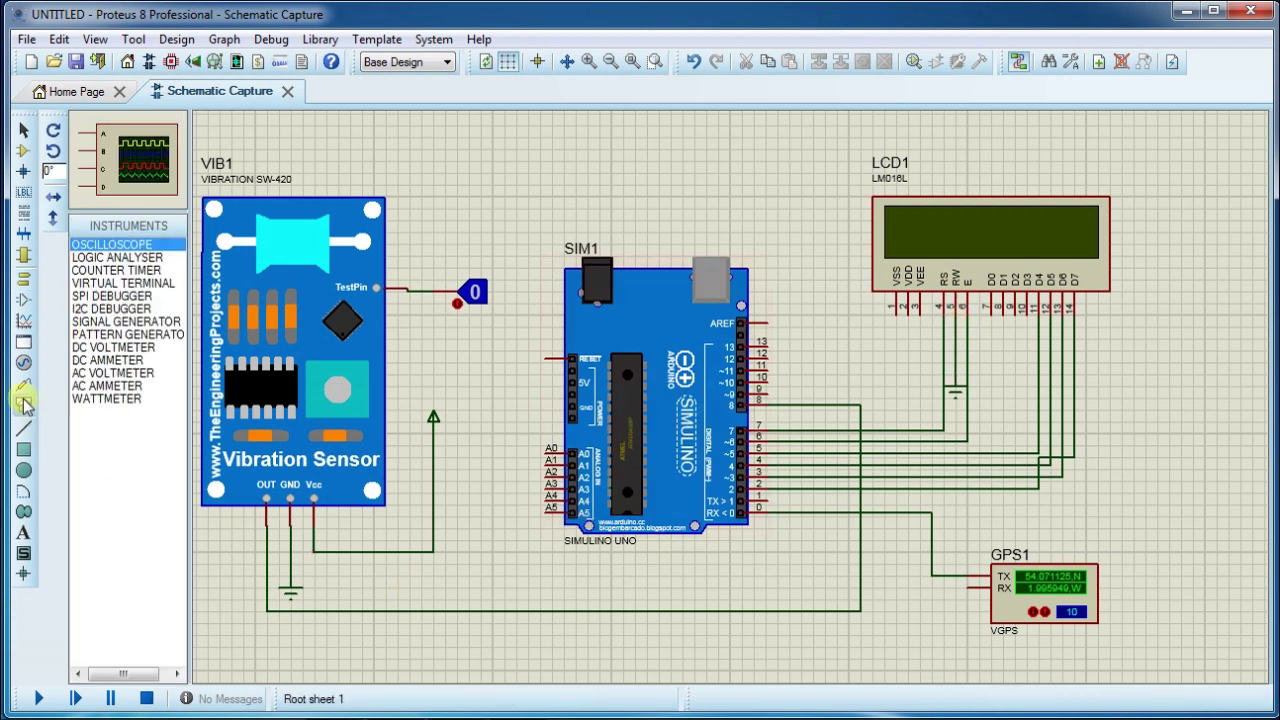
click(136, 285)
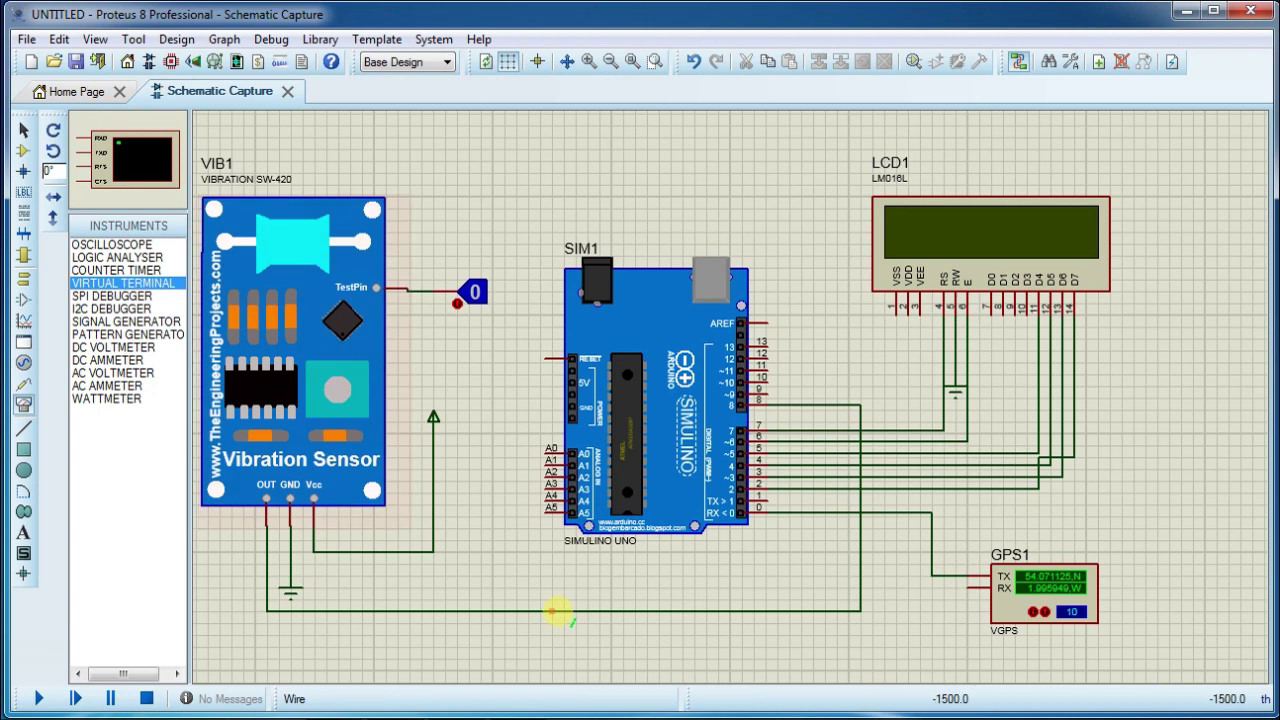
click(1215, 553)
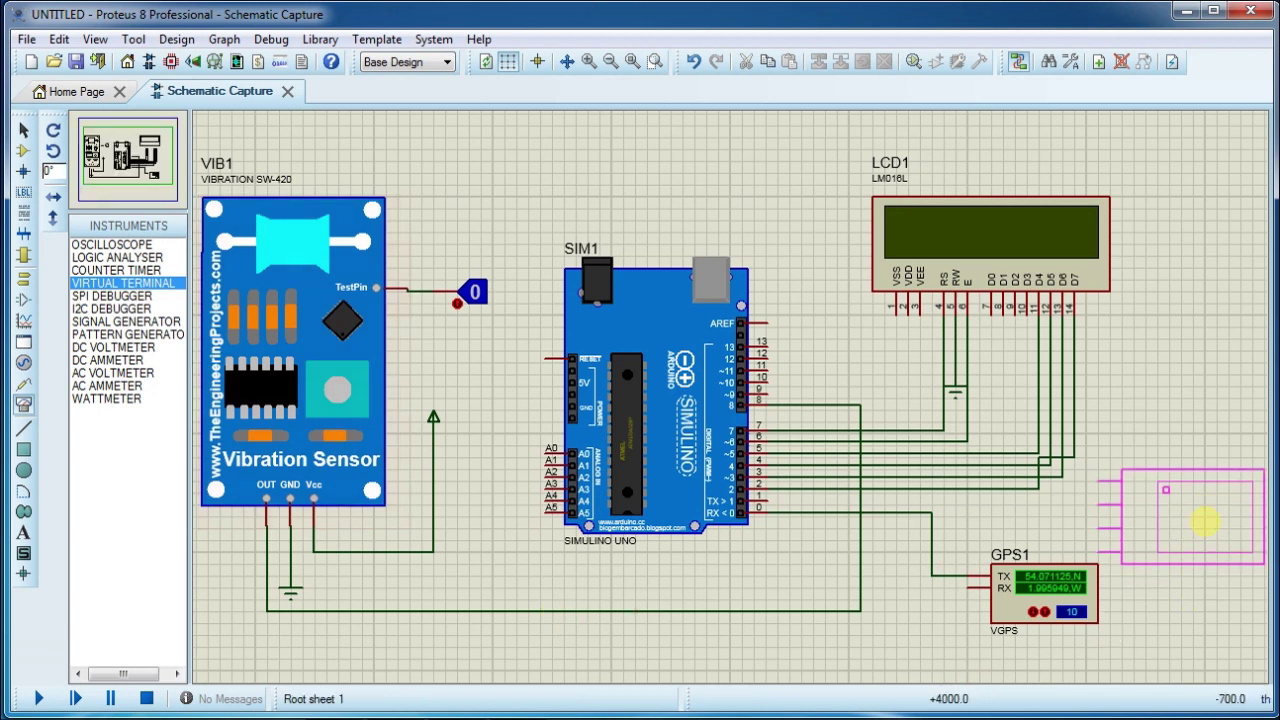
click(1201, 517)
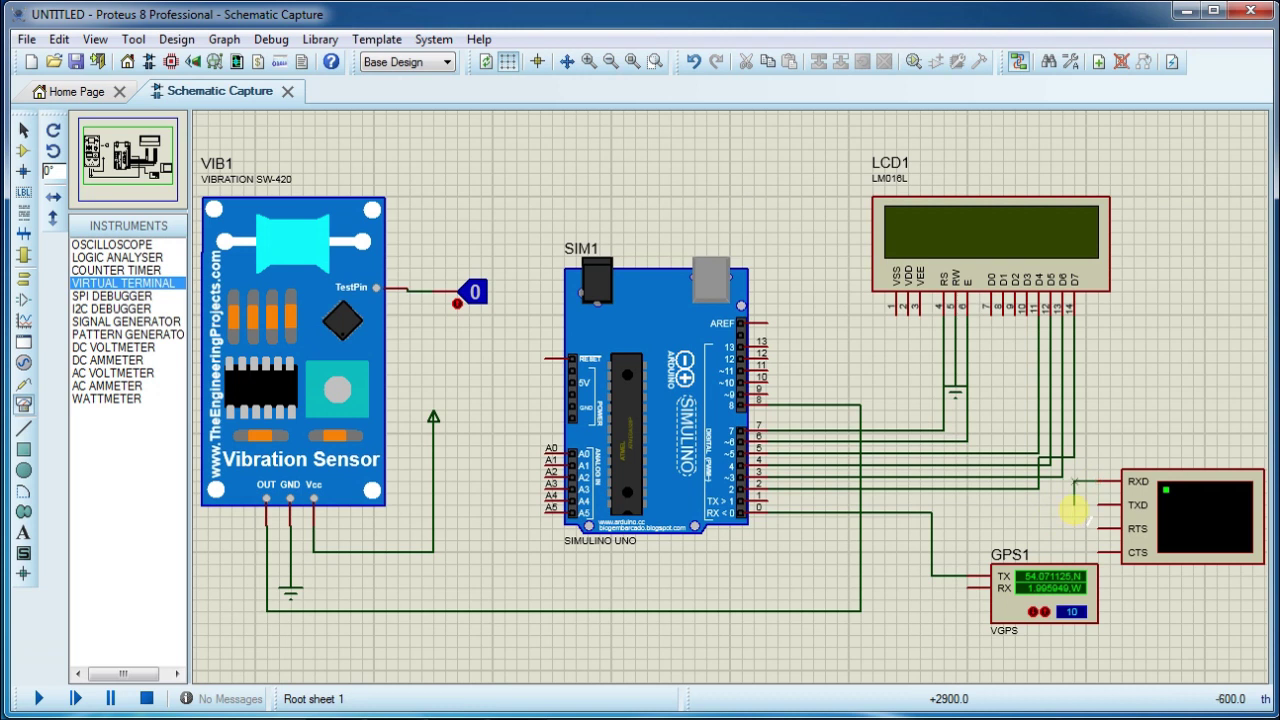
click(931, 512)
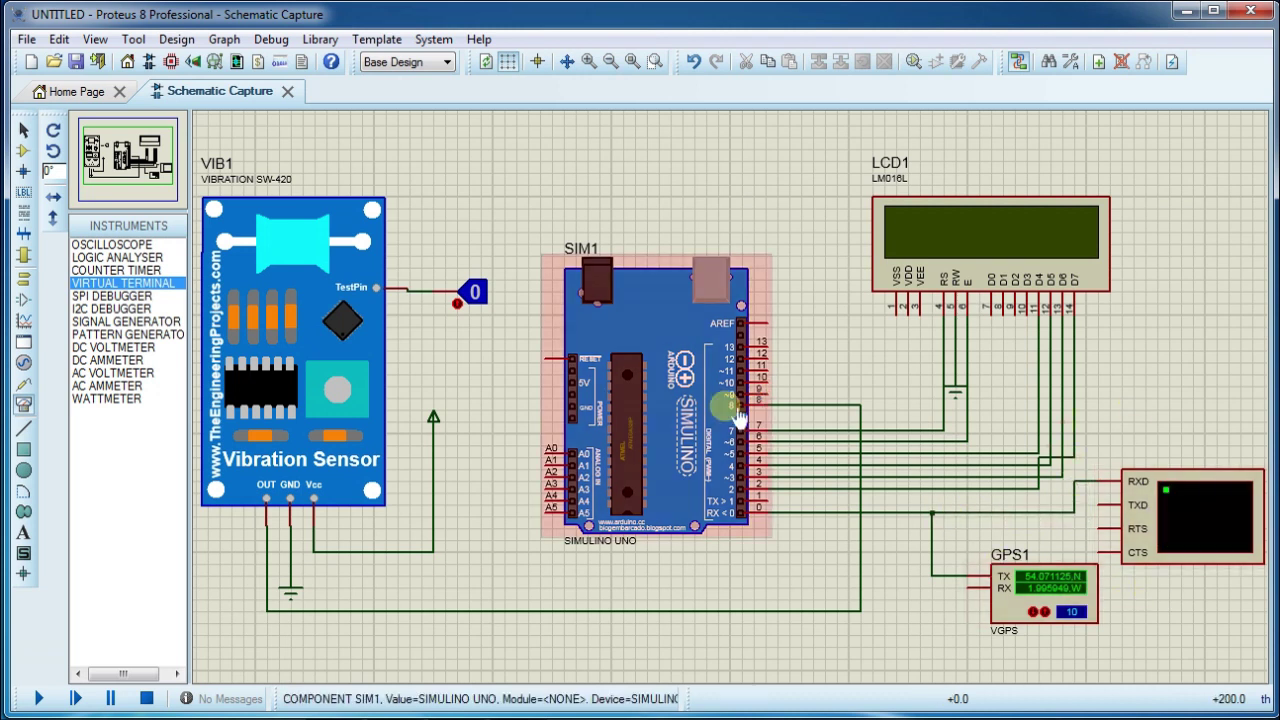
- Set VIB1's program file to D:\Proteus library\Vibration Sensor\VibrationSensorTEP.HEX
click(295, 418)
click(295, 418)
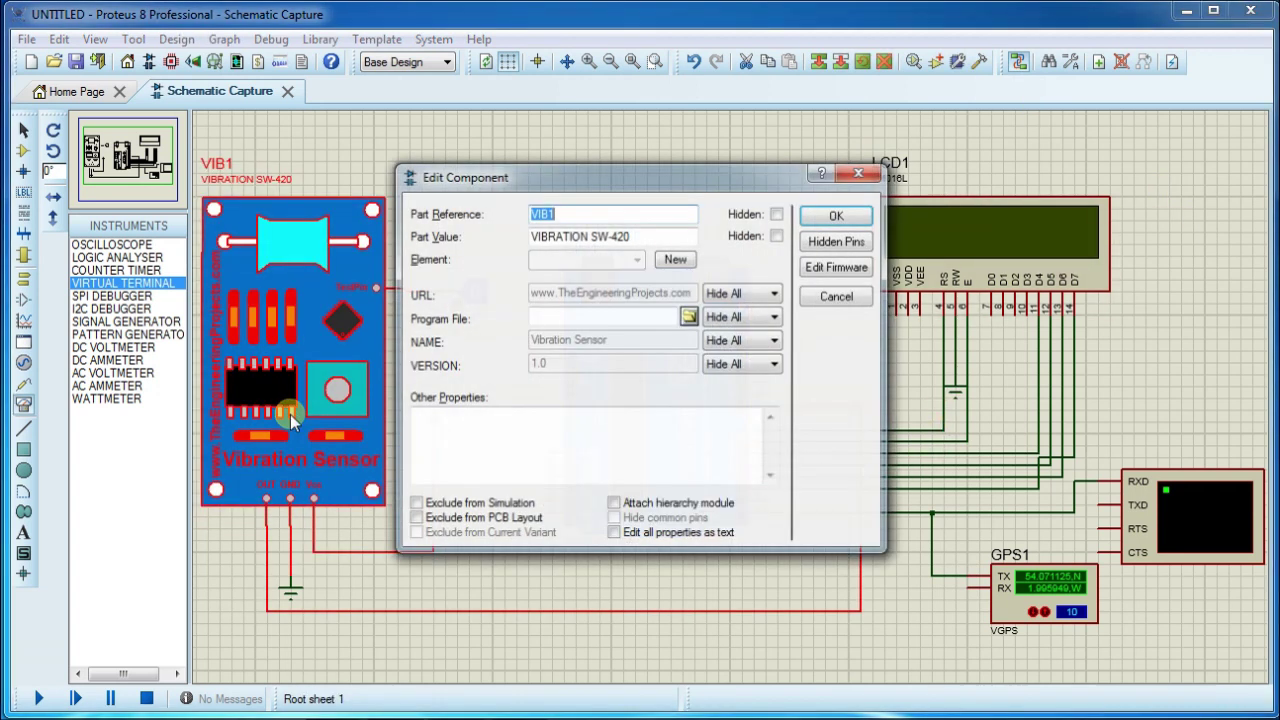
click(690, 317)
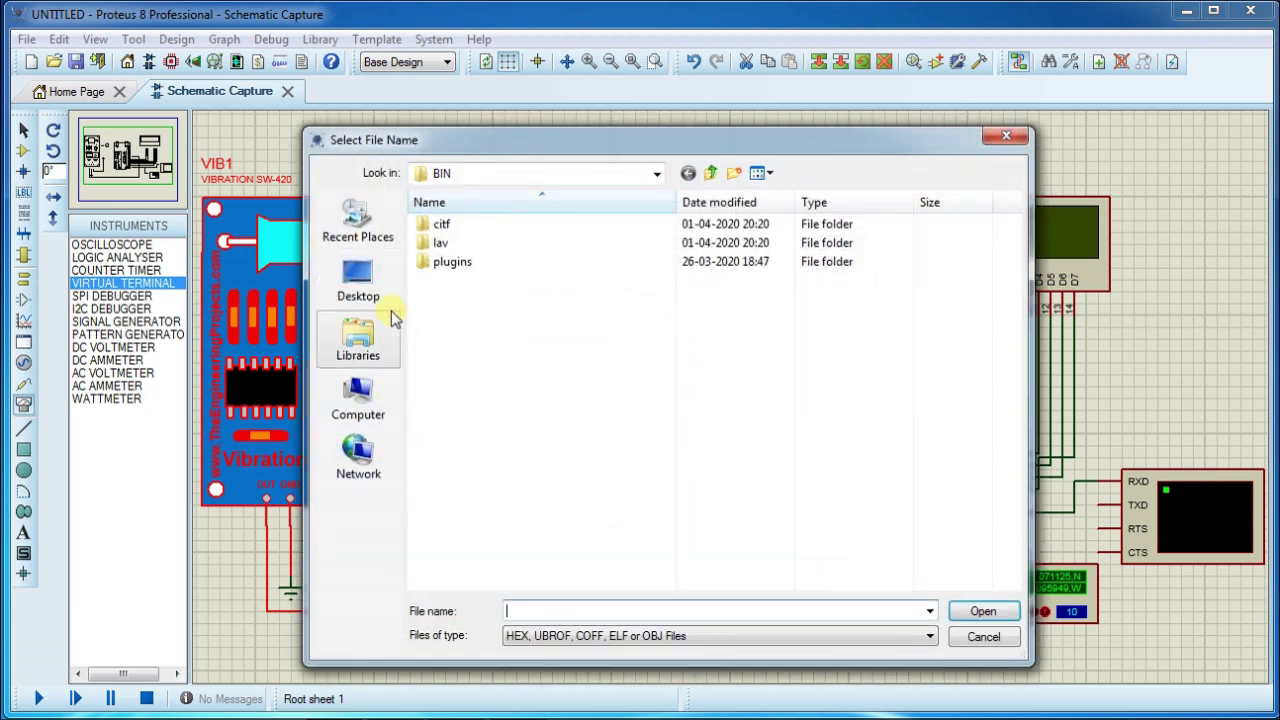
click(356, 395)
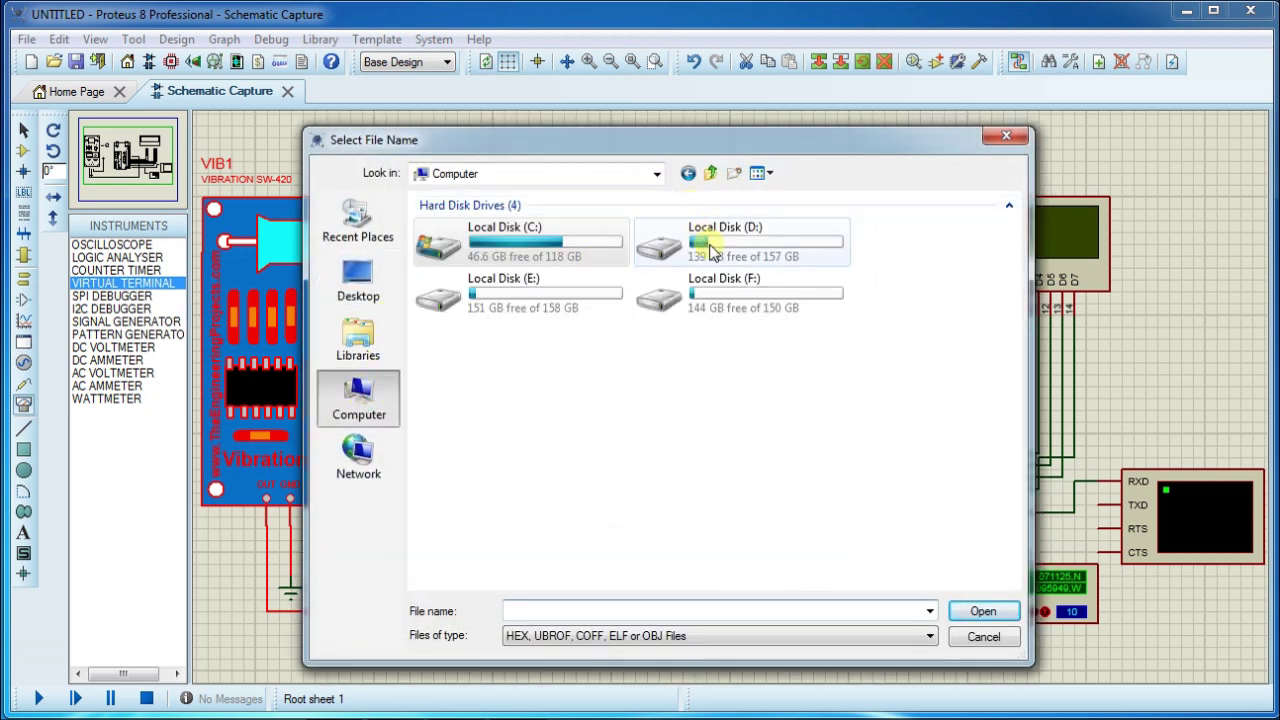
double_click(709, 251)
double_click(641, 222)
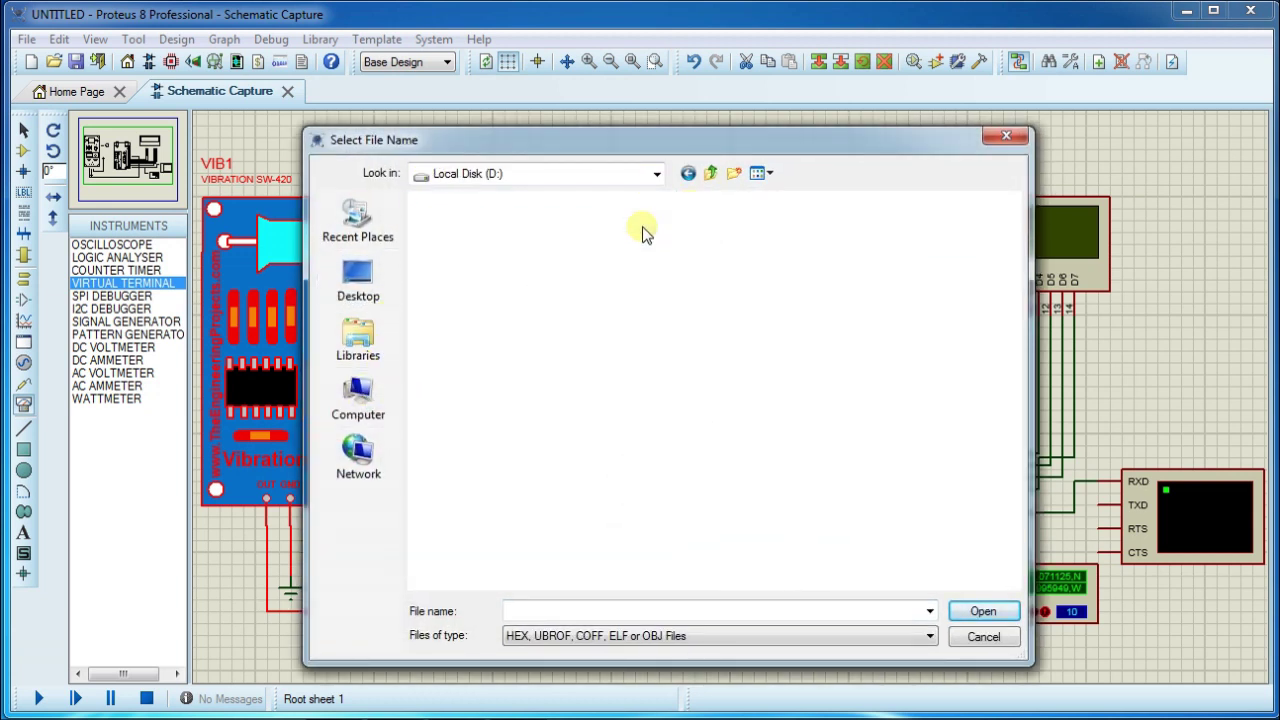
double_click(625, 224)
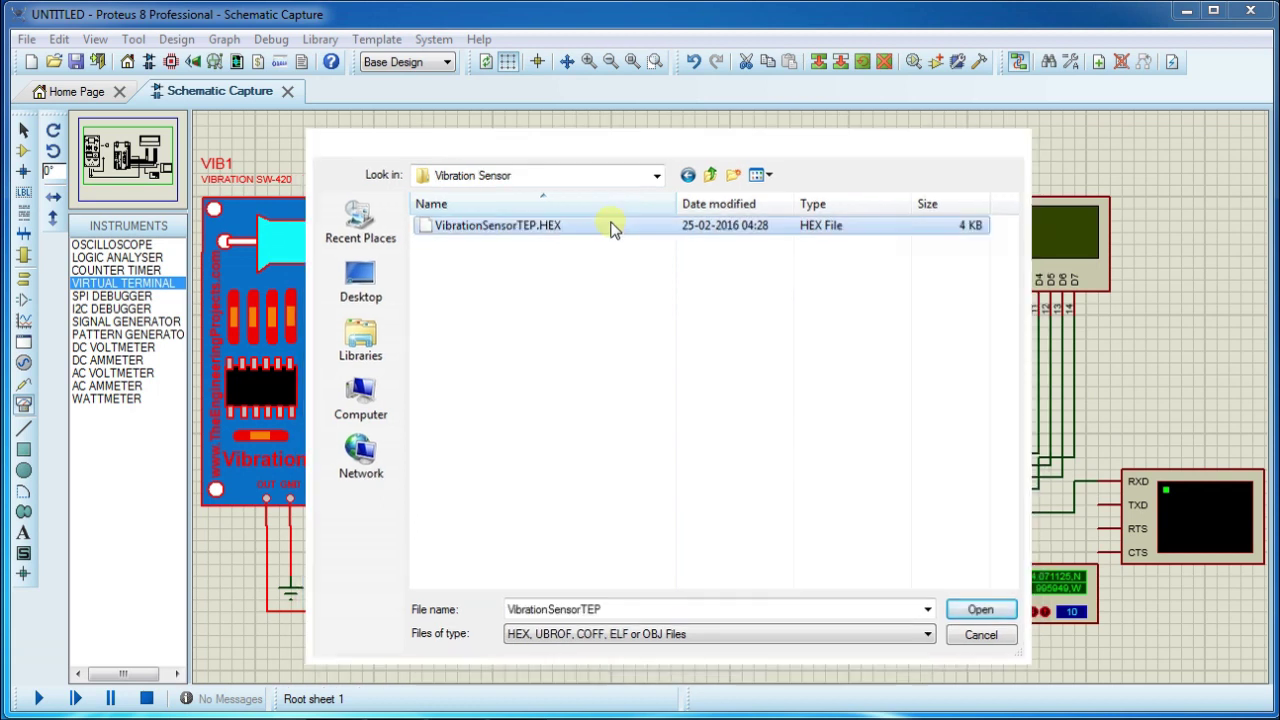
double_click(620, 224)
click(834, 214)
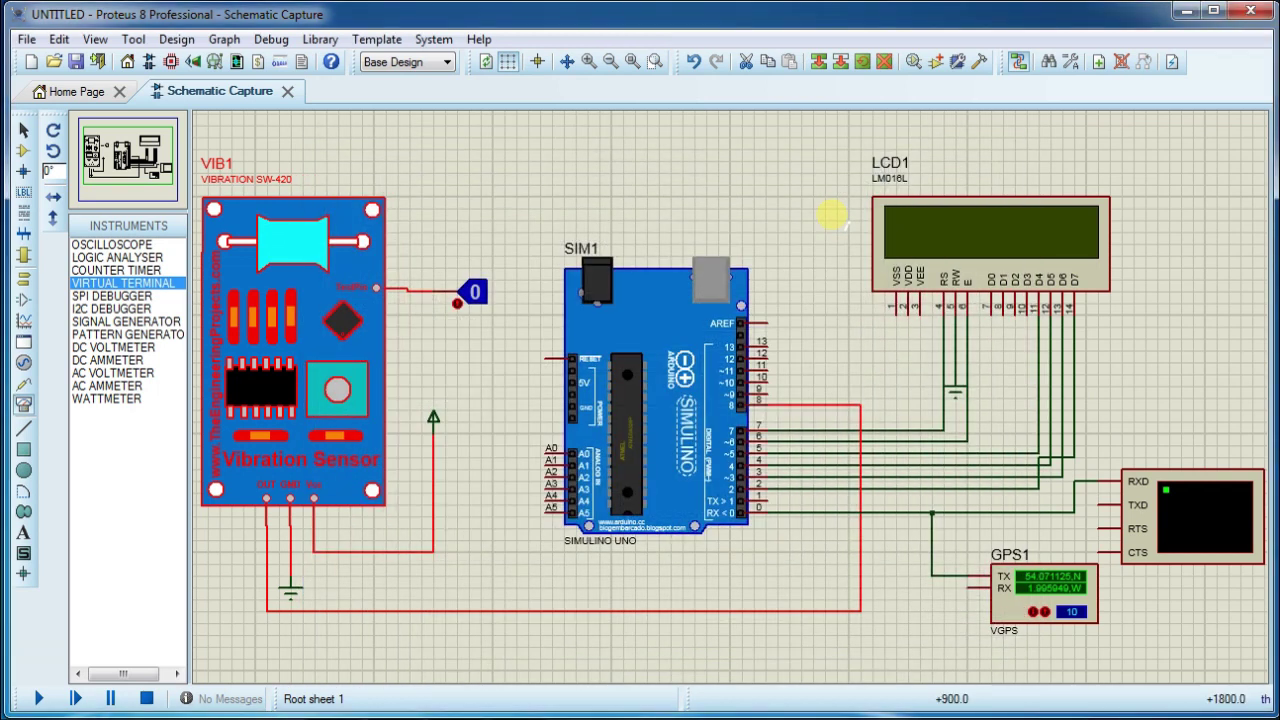
click(615, 176)
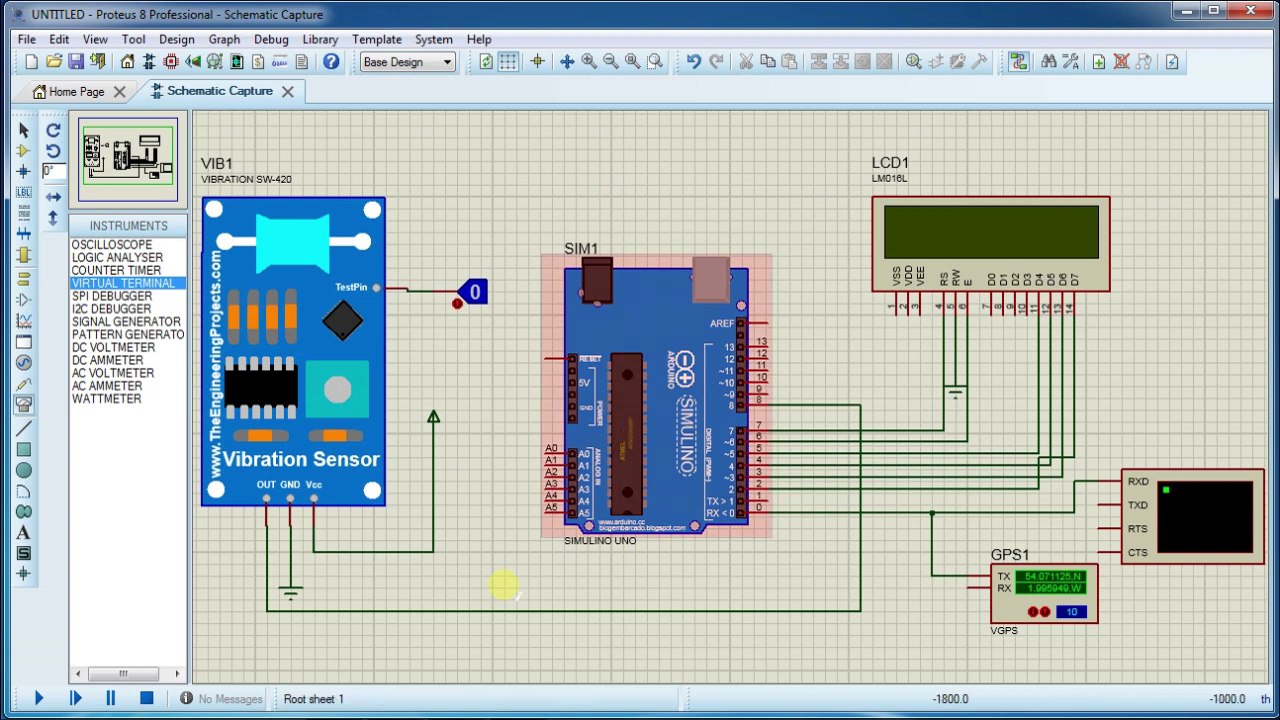
- Replace GPS1's latitude 54.071125 with 28.619031 taken from the Notepad notes
mouse_move(450, 718)
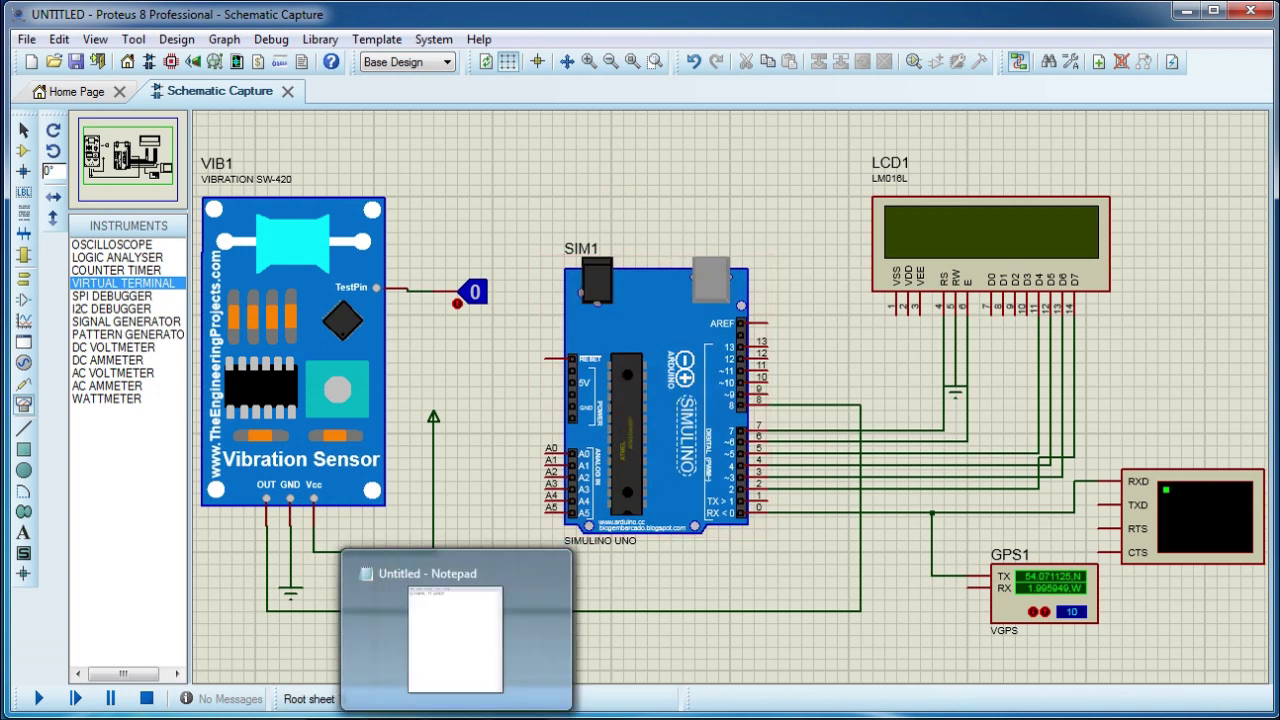
click(450, 630)
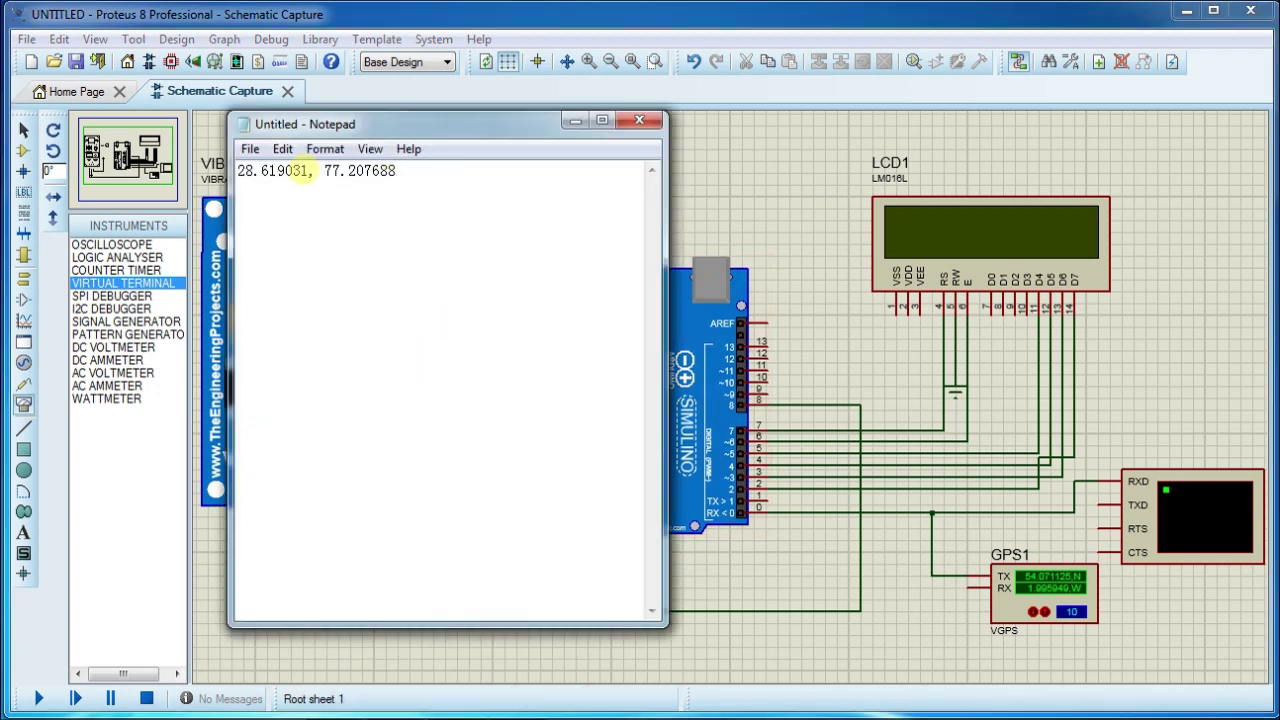
drag(311, 171, 228, 172)
key(ctrl+c)
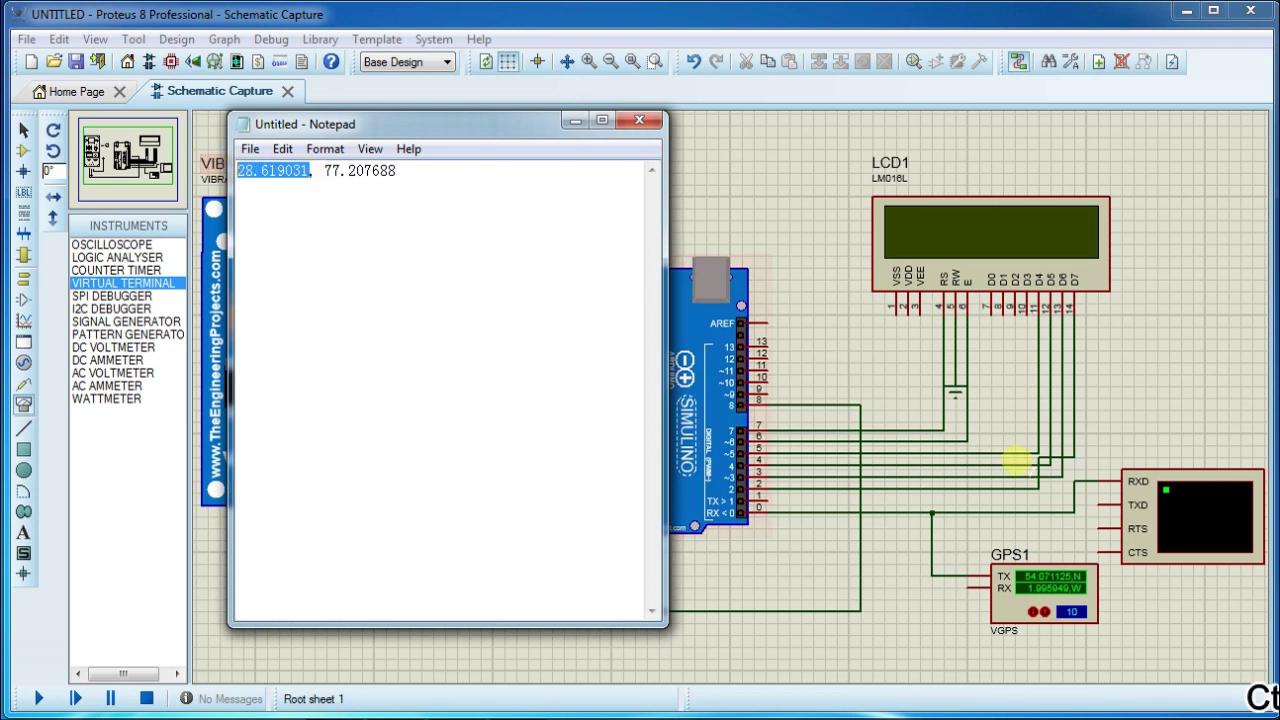
click(1038, 592)
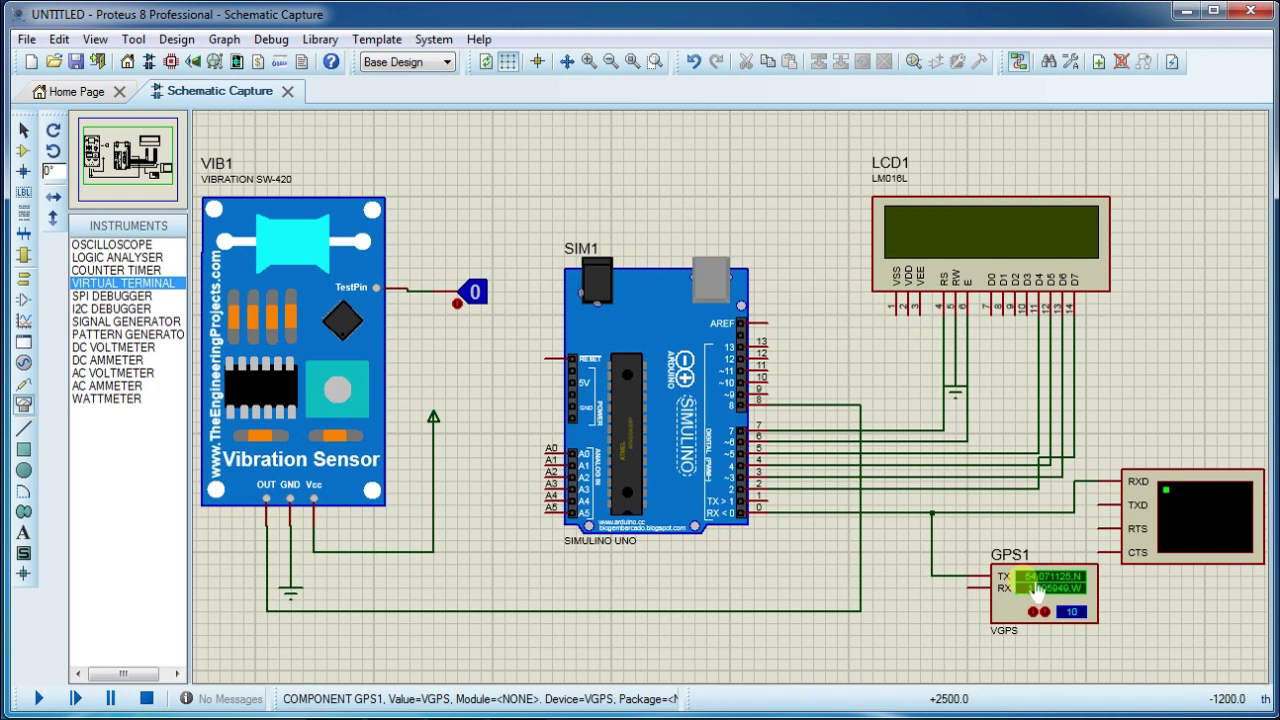
right_click(1037, 592)
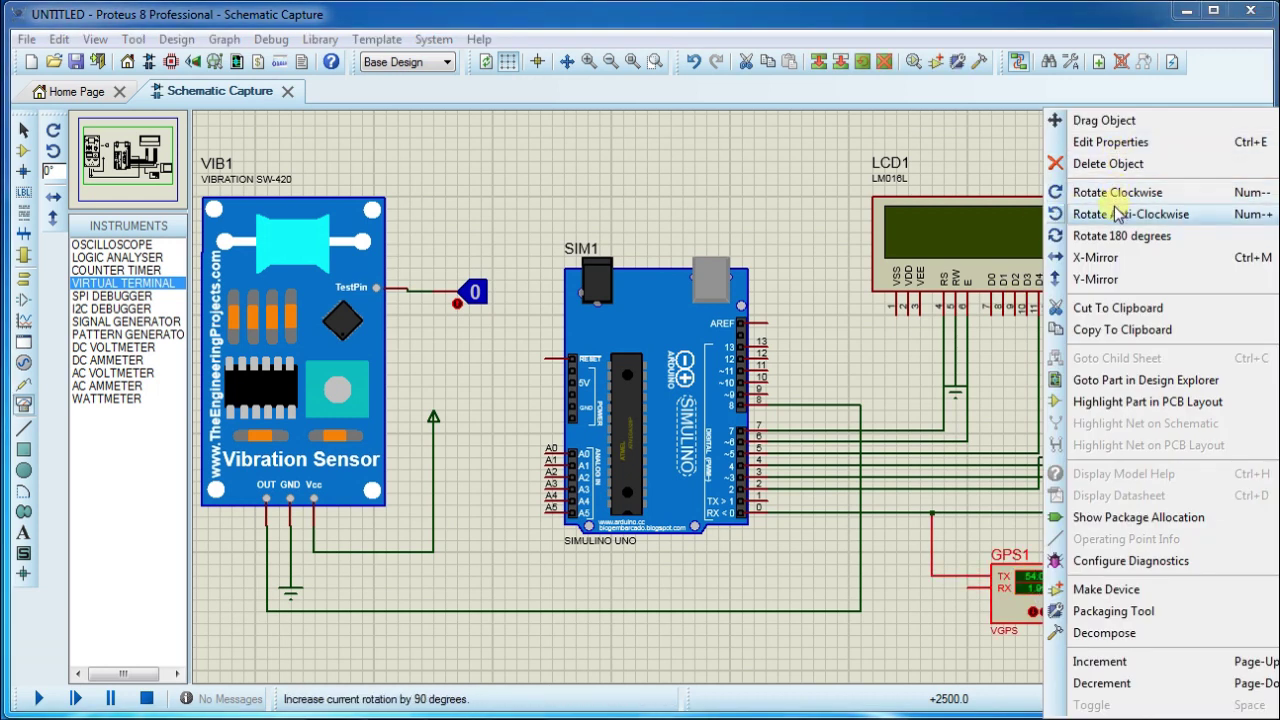
click(1106, 141)
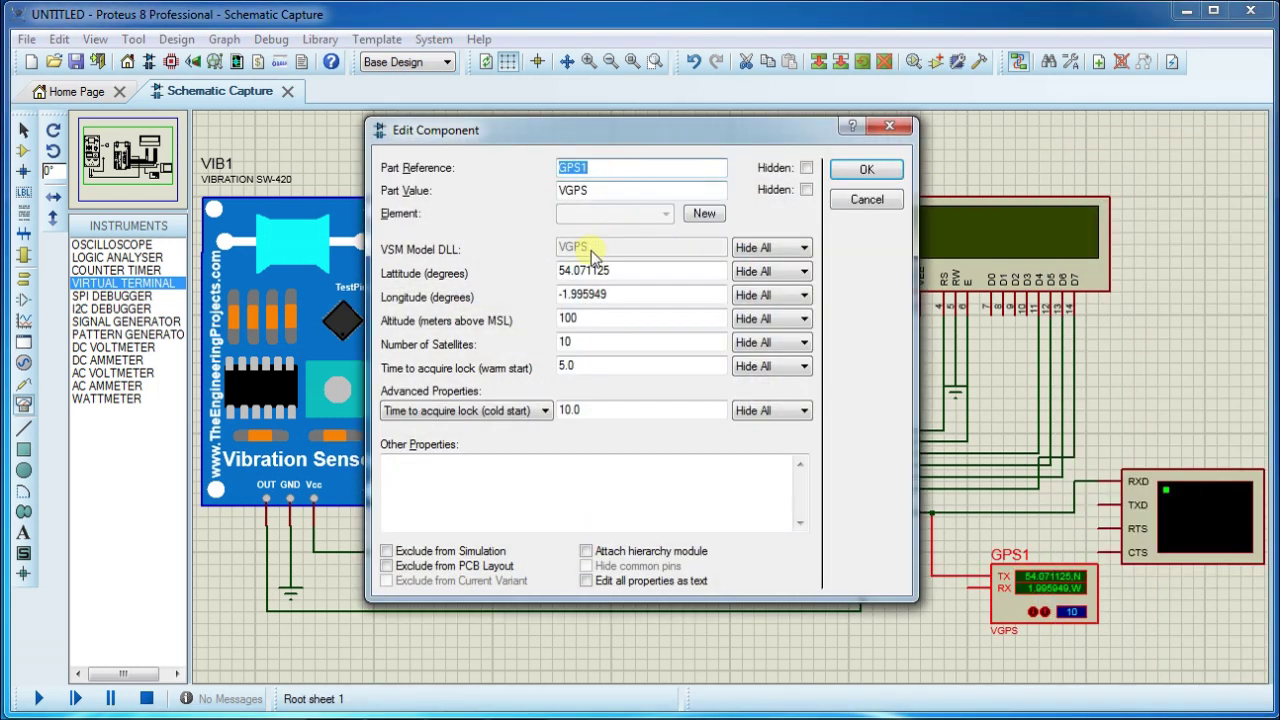
double_click(590, 270)
key(ctrl+v)
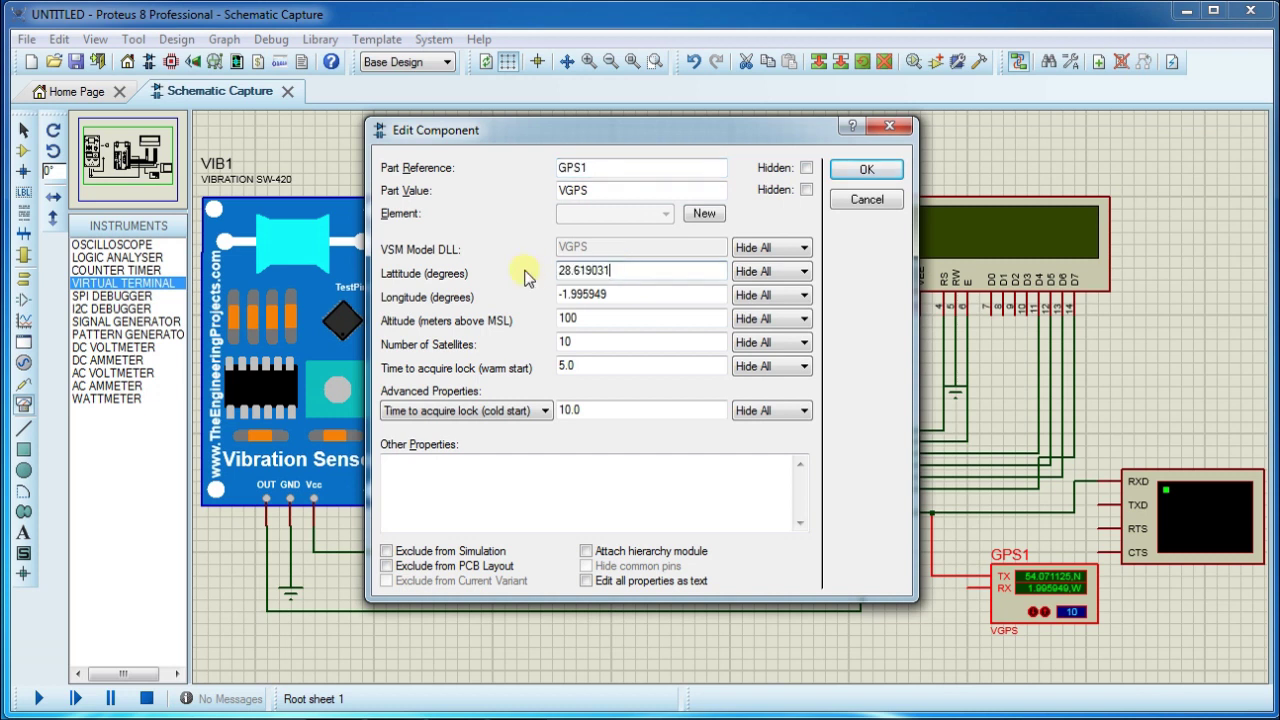
- Copy longitude 77.207688 from the notes into GPS1 and apply the coordinates
click(457, 625)
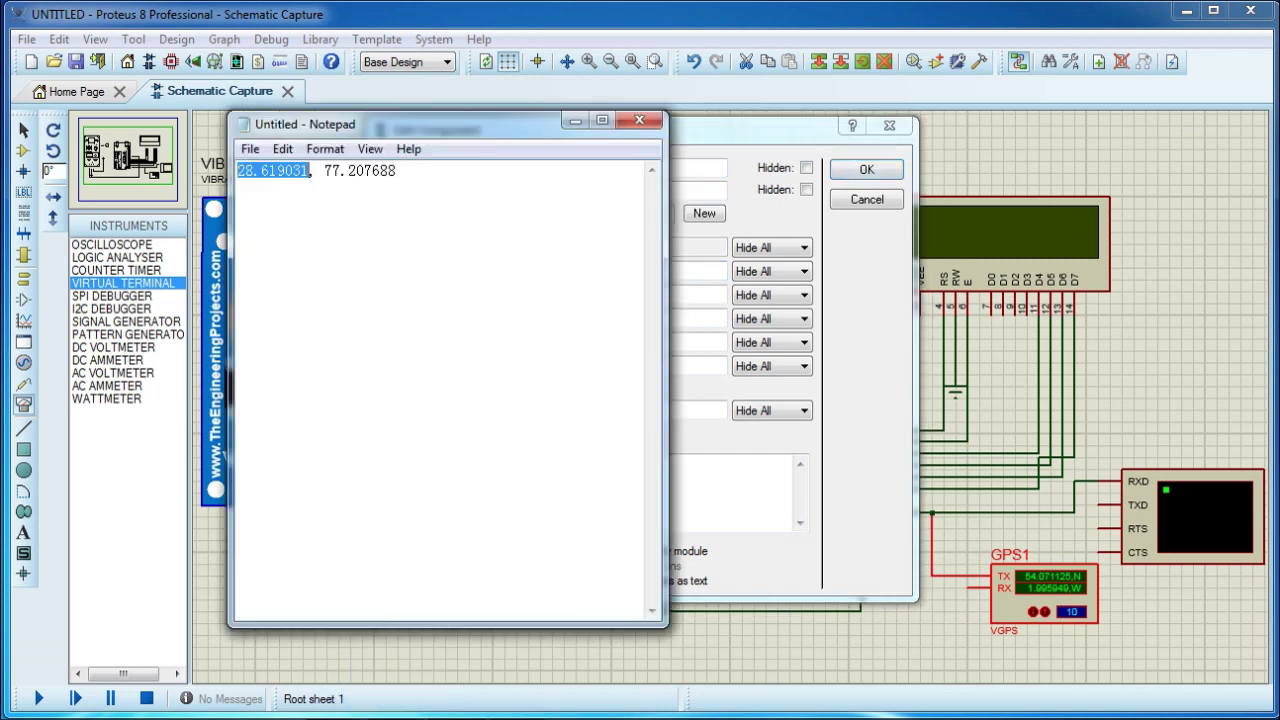
double_click(350, 170)
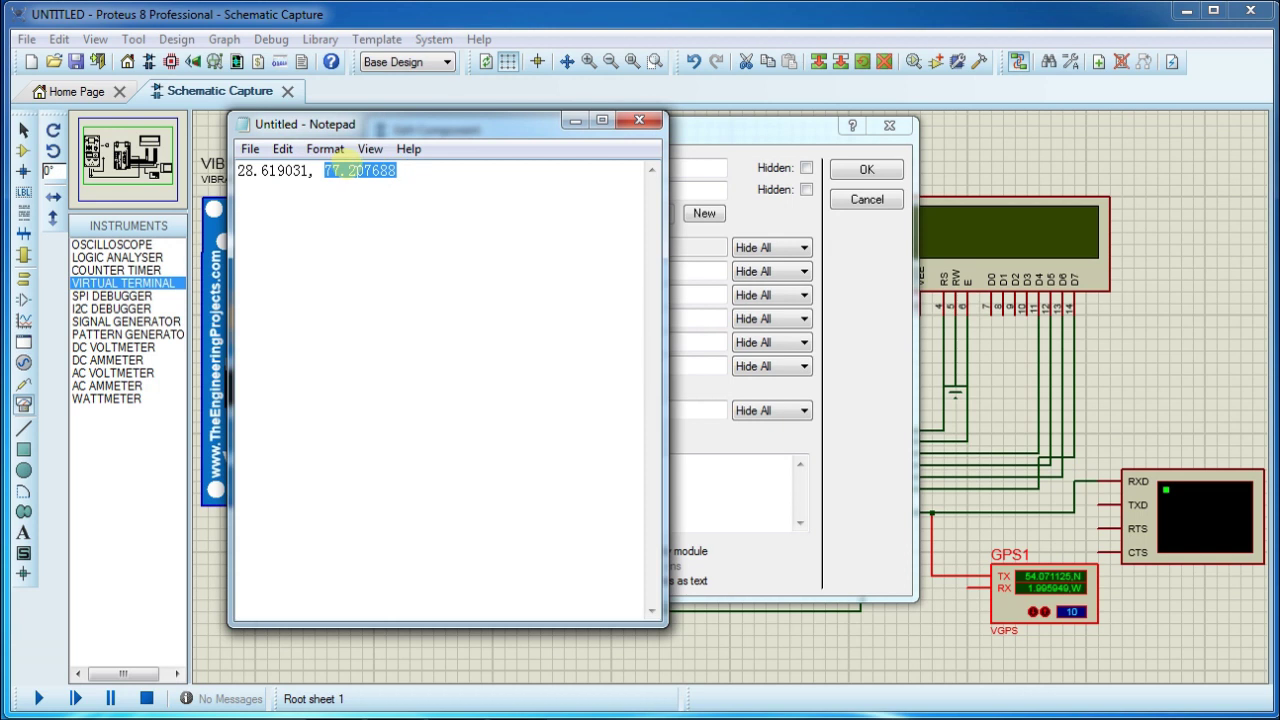
key(ctrl+c)
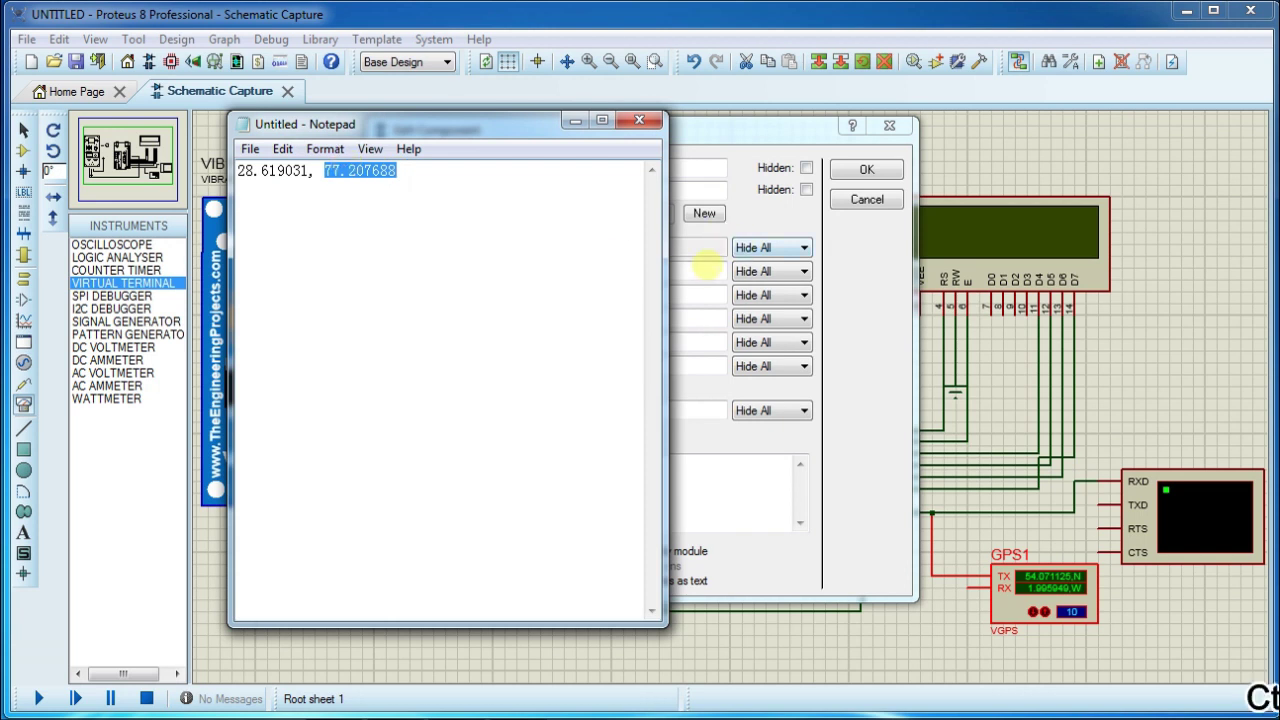
click(706, 265)
click(641, 292)
key(BackSpace)
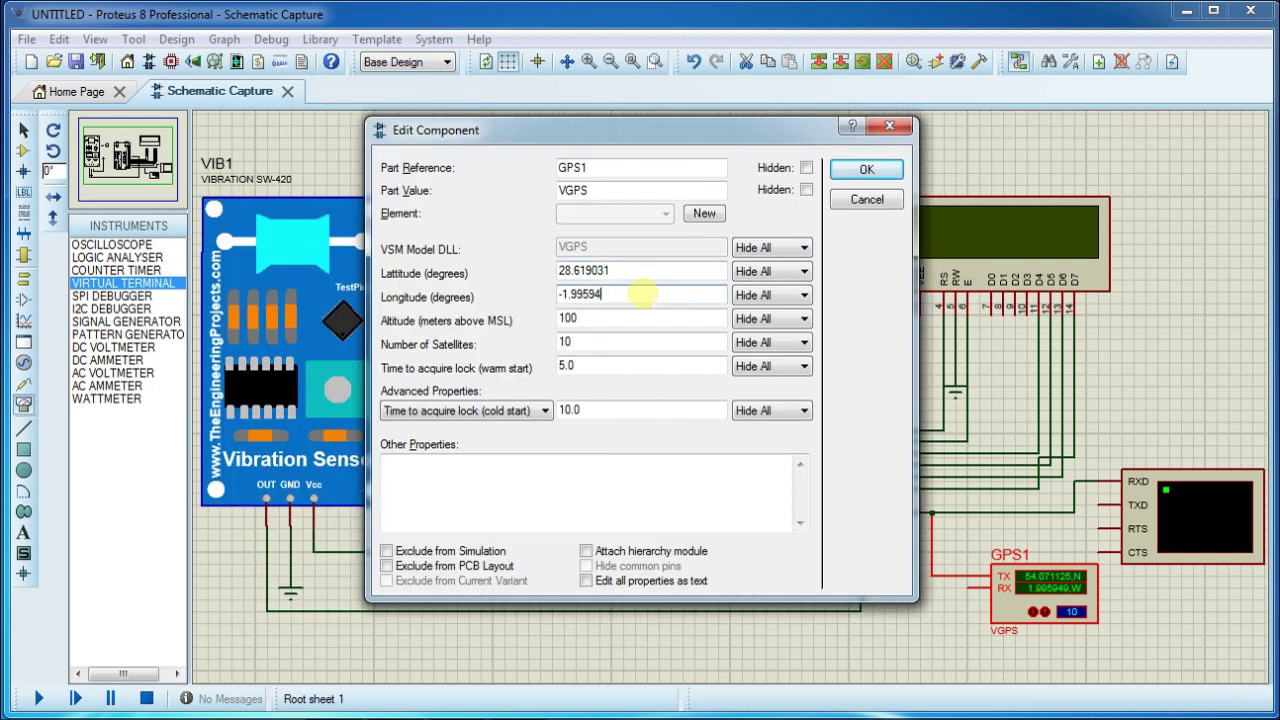
key(ctrl+v)
click(851, 172)
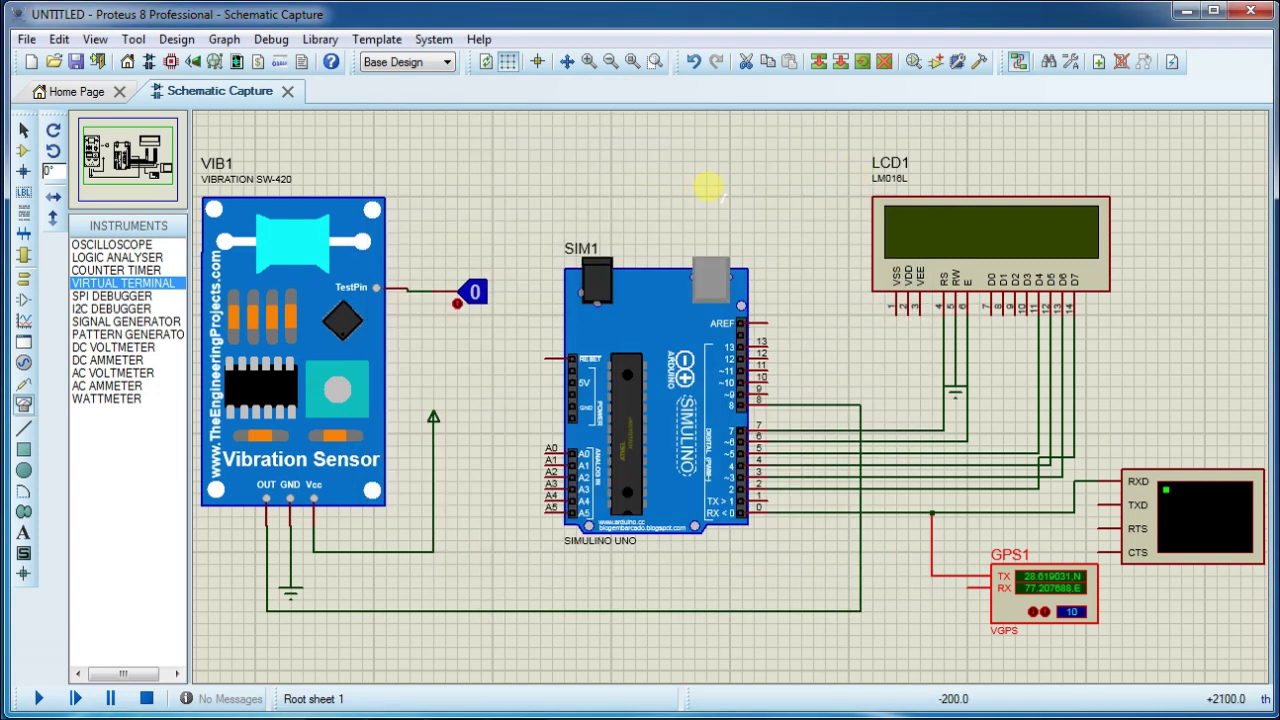
click(707, 184)
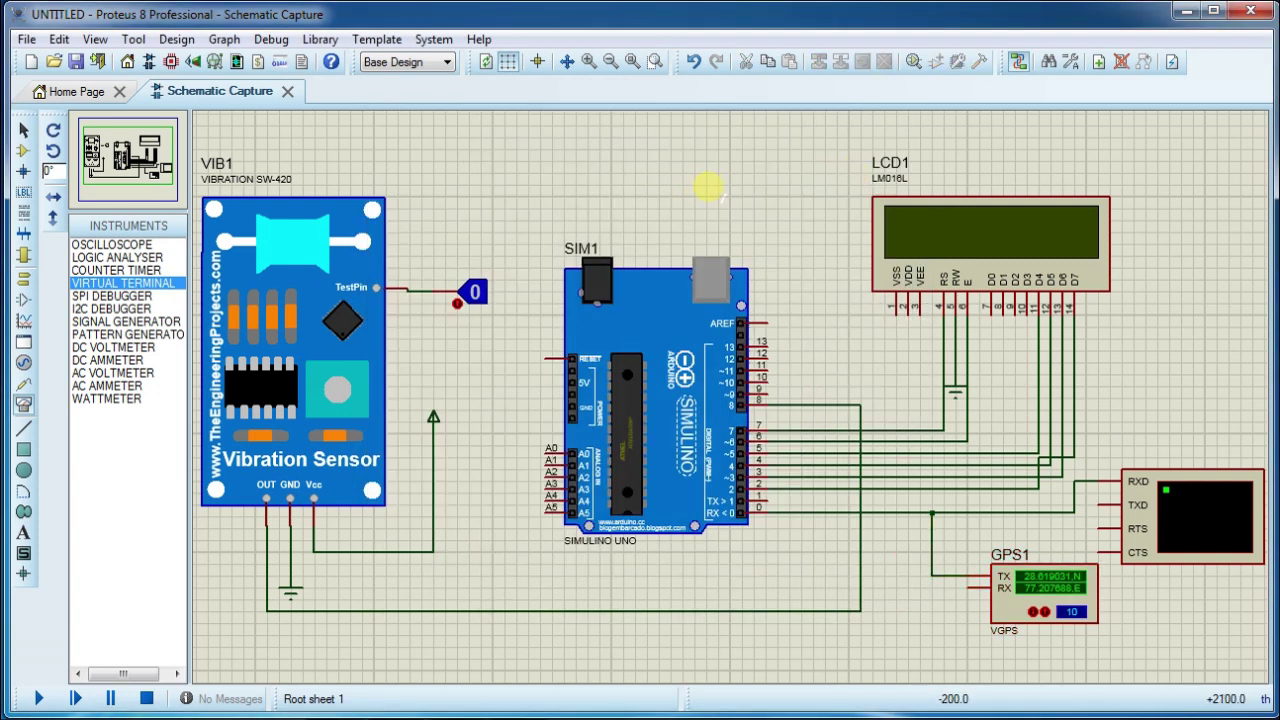
- Copy the compiled accident_detection_lcd_gps.ino.hex path from the Arduino IDE console
mouse_move(390, 715)
click(390, 640)
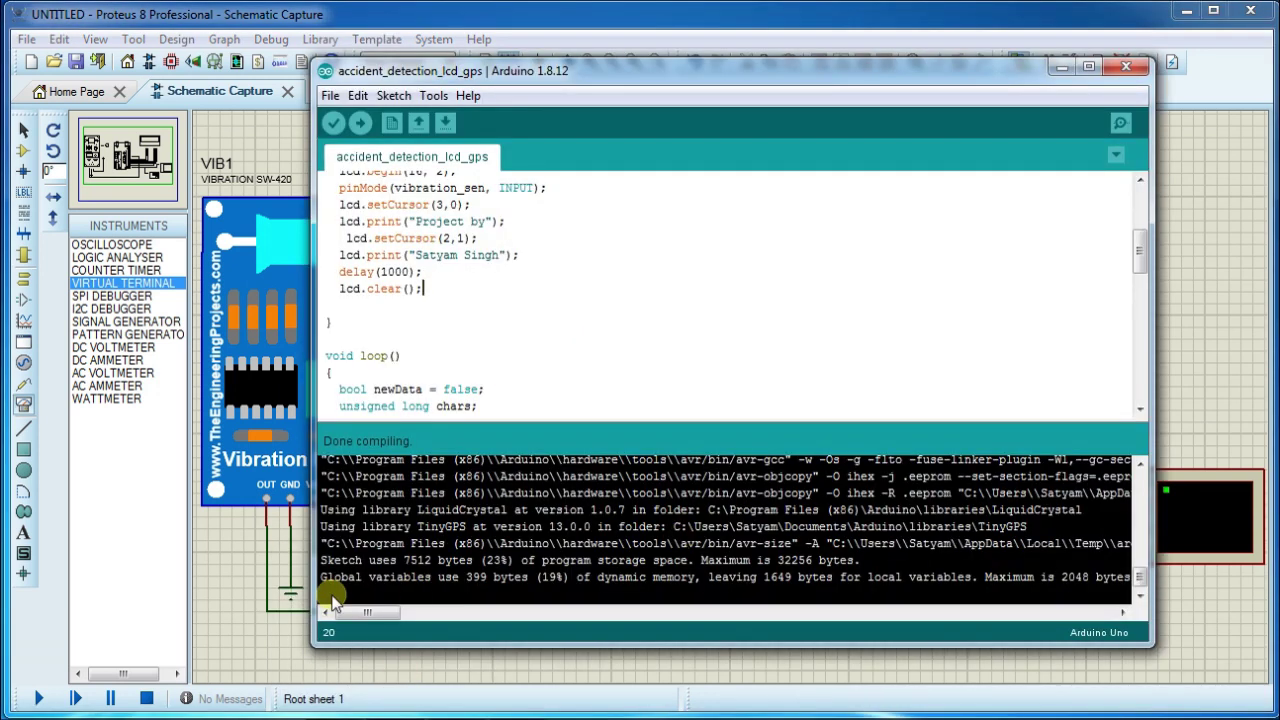
drag(355, 612, 455, 617)
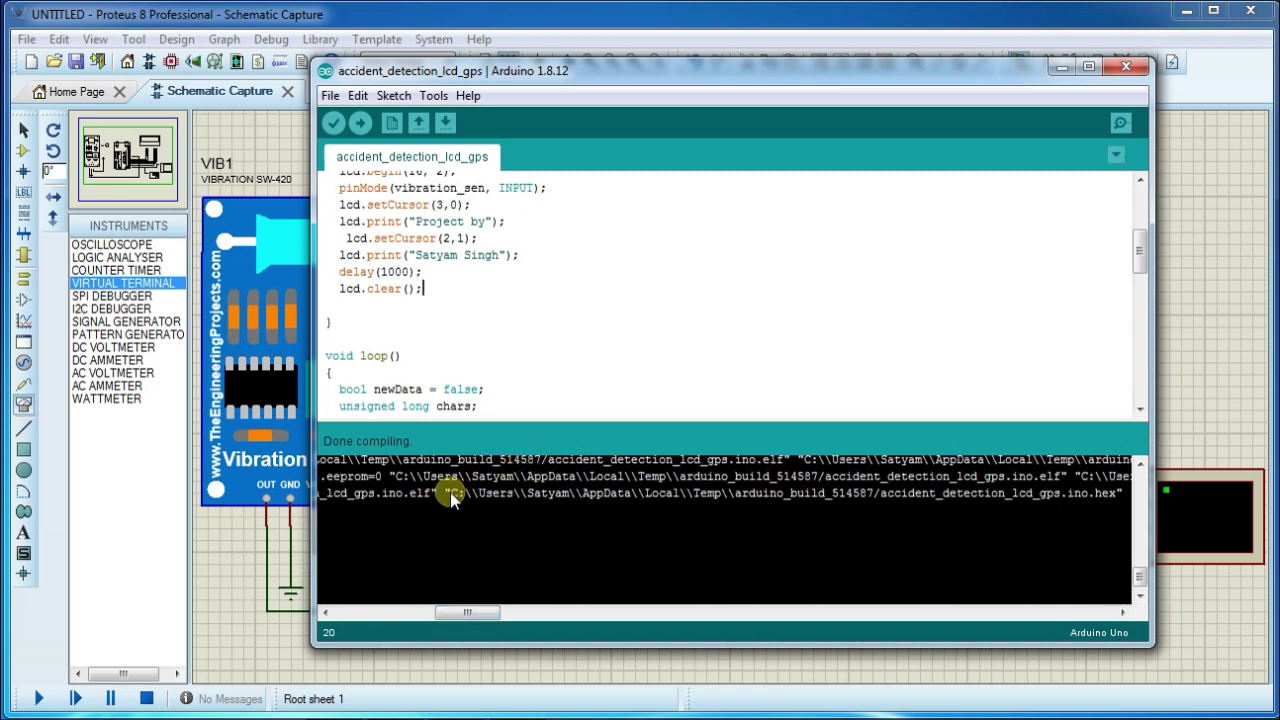
key(shift+Right)
key(shift+Right)
key(shift+Right)
key(shift+Right)
key(shift+Right)
key(shift+Right)
key(shift+Right)
key(shift+Right)
key(shift+Right)
key(shift+Right)
key(shift+Right)
key(shift+Right)
key(shift+Right)
key(shift+Right)
key(shift+Right)
key(shift+Right)
key(shift+Right)
key(shift+Right)
key(shift+Right)
key(shift+Right)
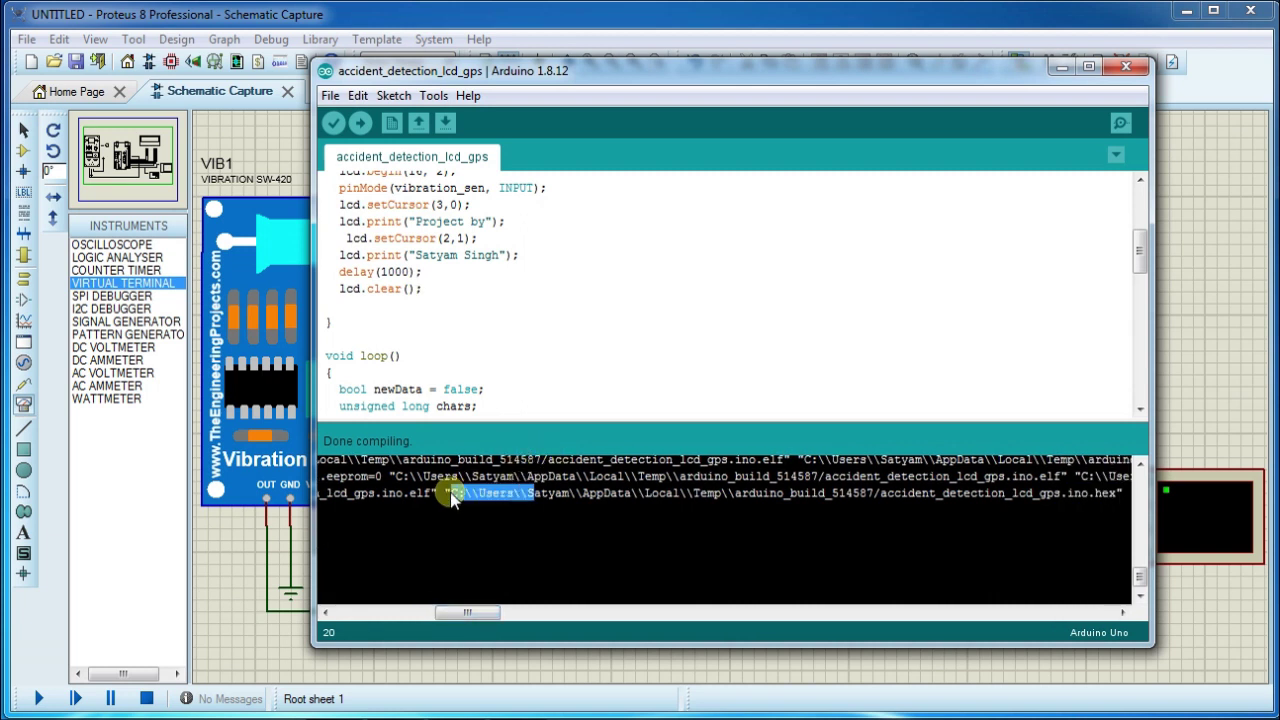
key(shift+Right)
key(shift+Right)
key(shift+Right)
key(shift+Right)
key(shift+Right)
key(shift+Right)
key(shift+Right)
key(shift+Right)
key(shift+Right)
key(shift+Right)
key(shift+Right)
key(shift+Right)
key(shift+Right)
key(shift+Right)
key(shift+Right)
key(shift+Right)
key(shift+Right)
key(shift+Right)
key(shift+Right)
key(shift+Right)
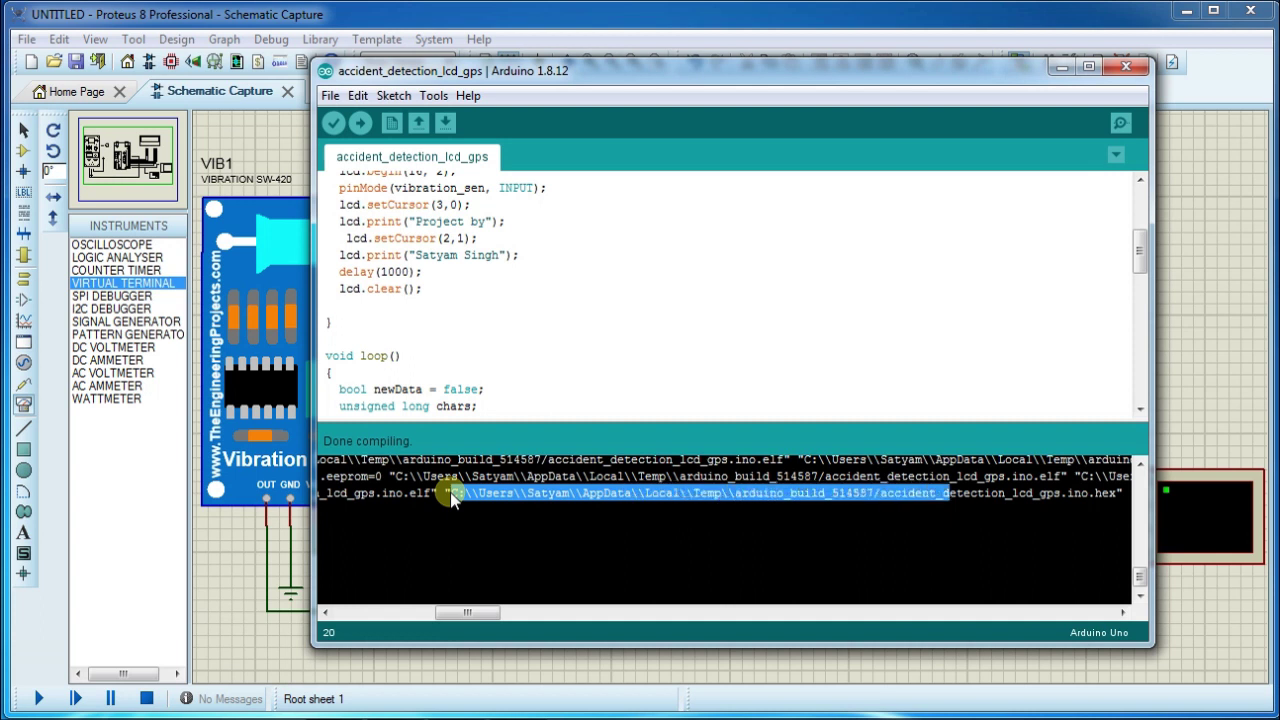
key(shift+Right)
key(shift+Right)
key(shift+Right)
key(shift+Right)
key(shift+Right)
key(shift+Right)
key(shift+Right)
key(shift+Right)
key(shift+Right)
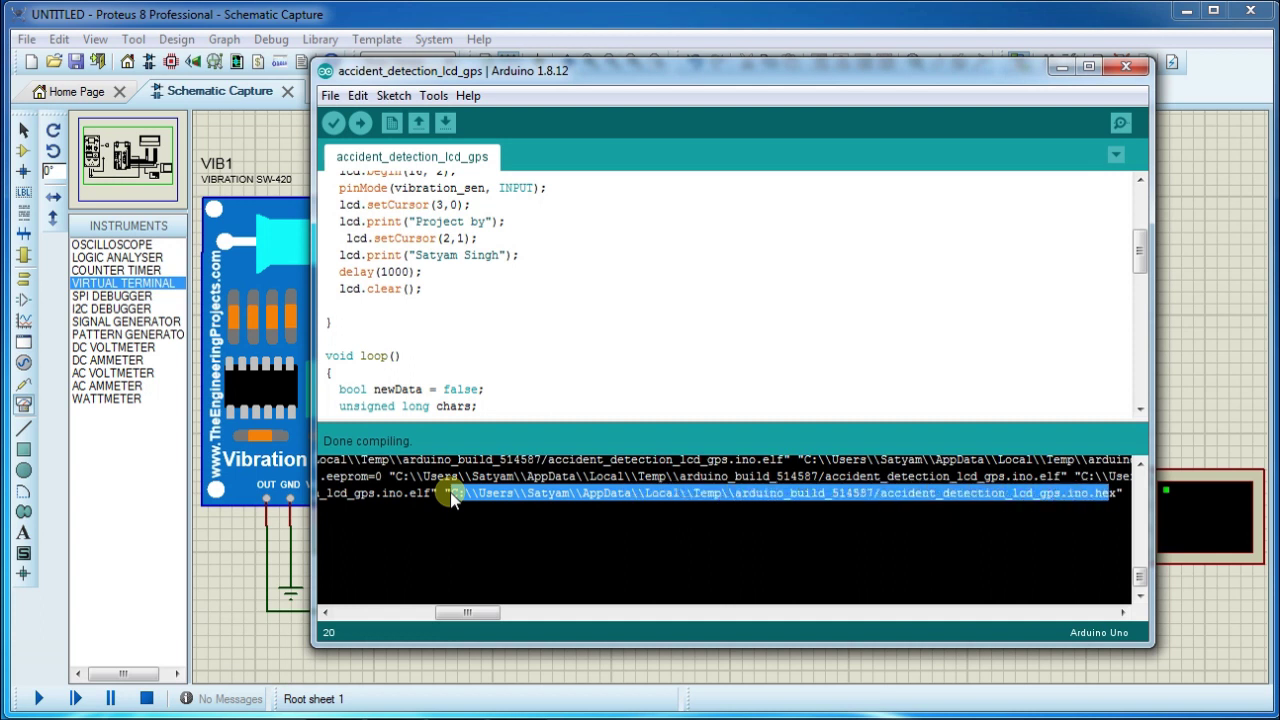
key(ctrl+c)
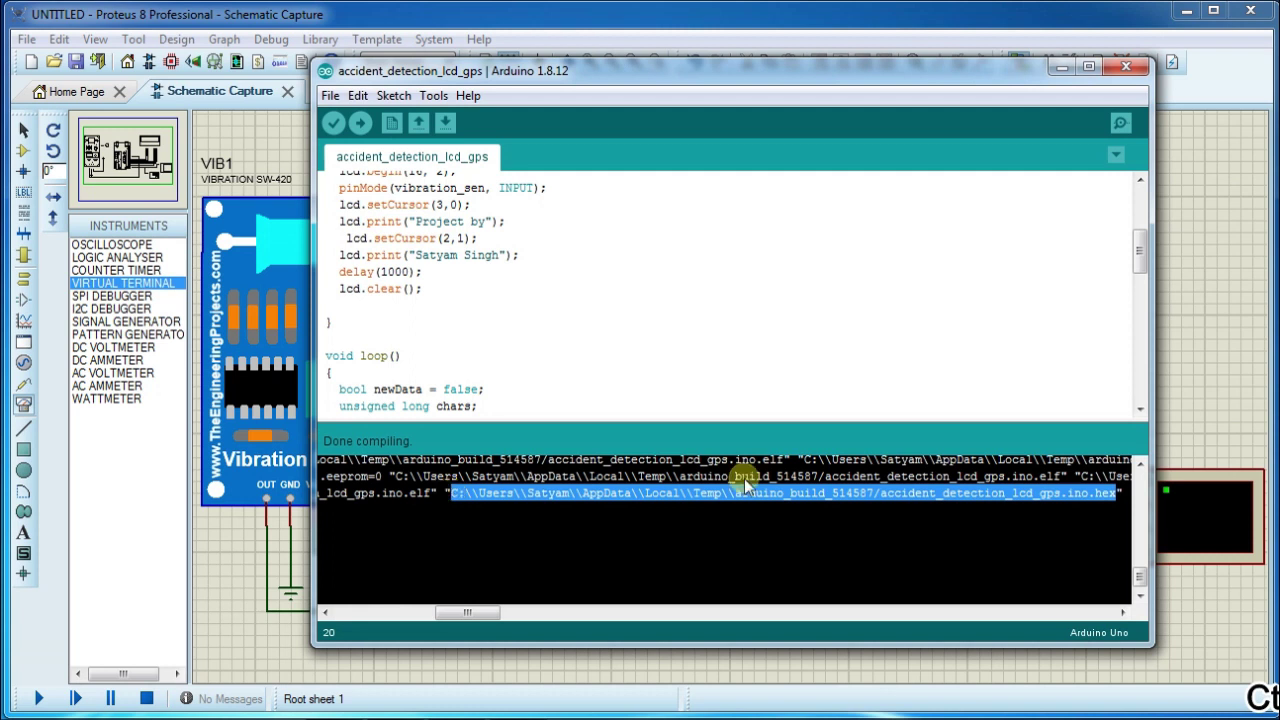
- Paste the hex path into SIM1's Program File field and confirm
click(1164, 372)
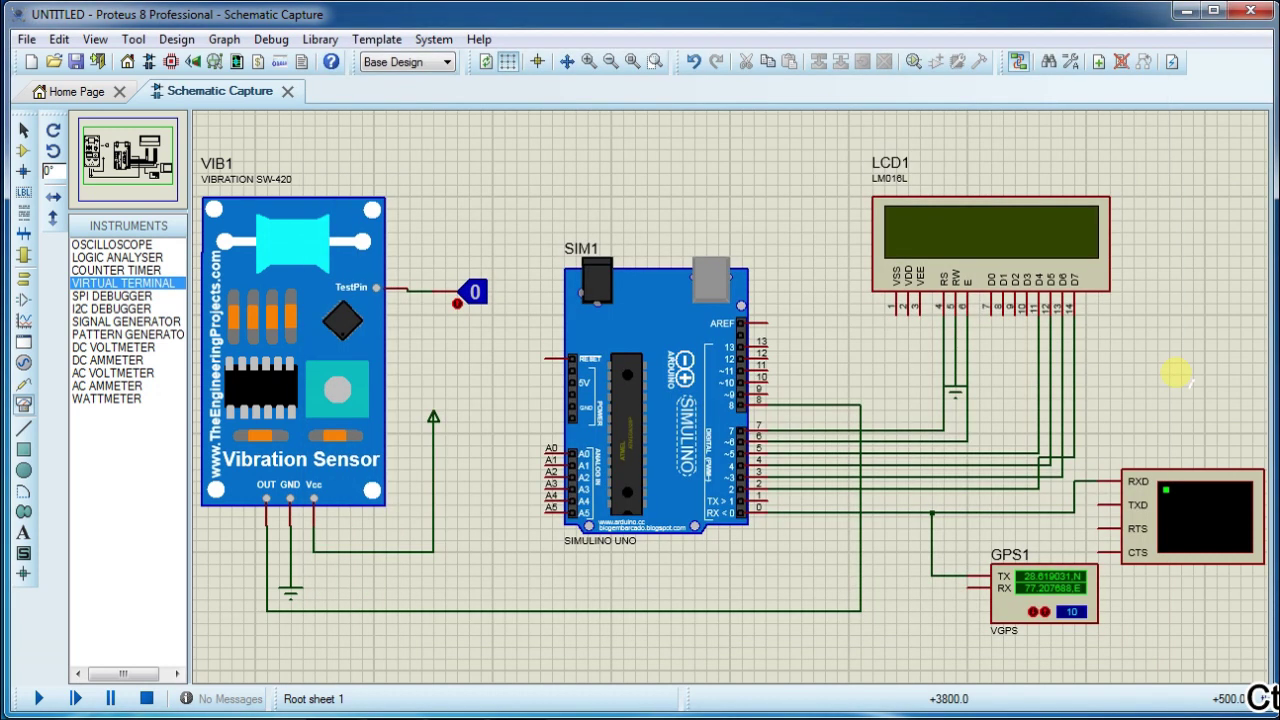
double_click(722, 395)
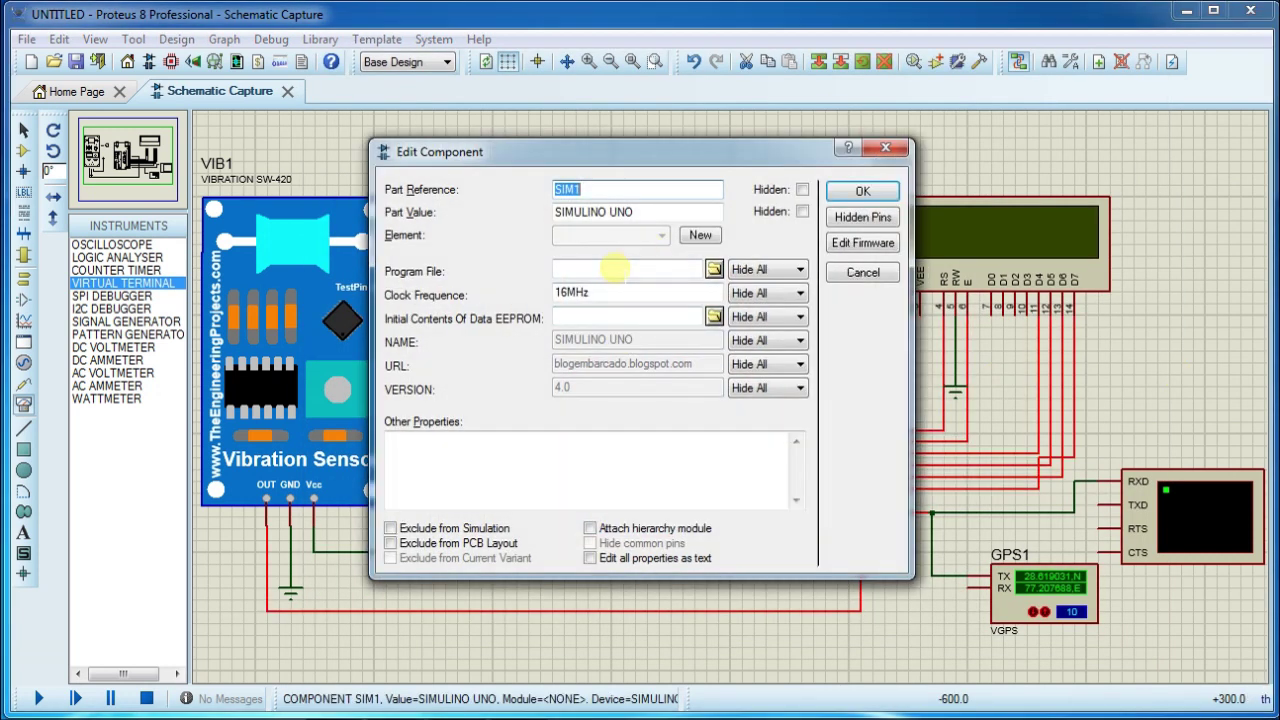
click(614, 268)
key(ctrl+v)
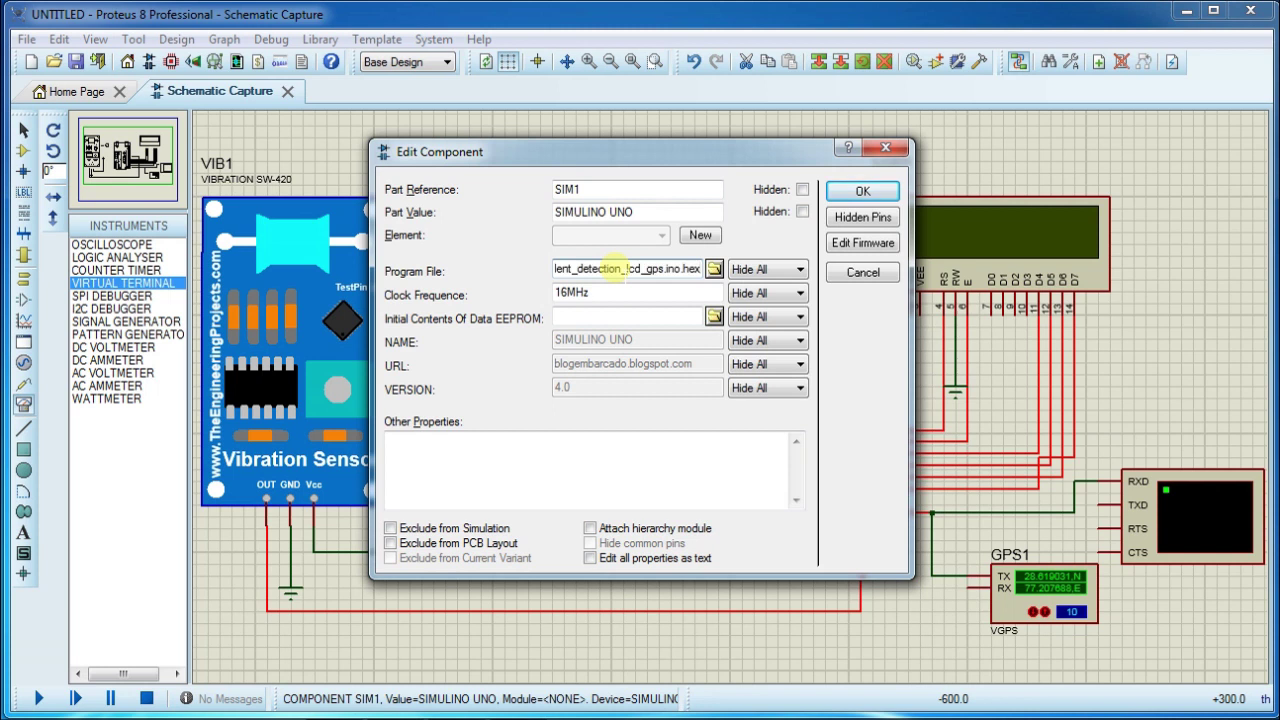
click(855, 192)
click(684, 183)
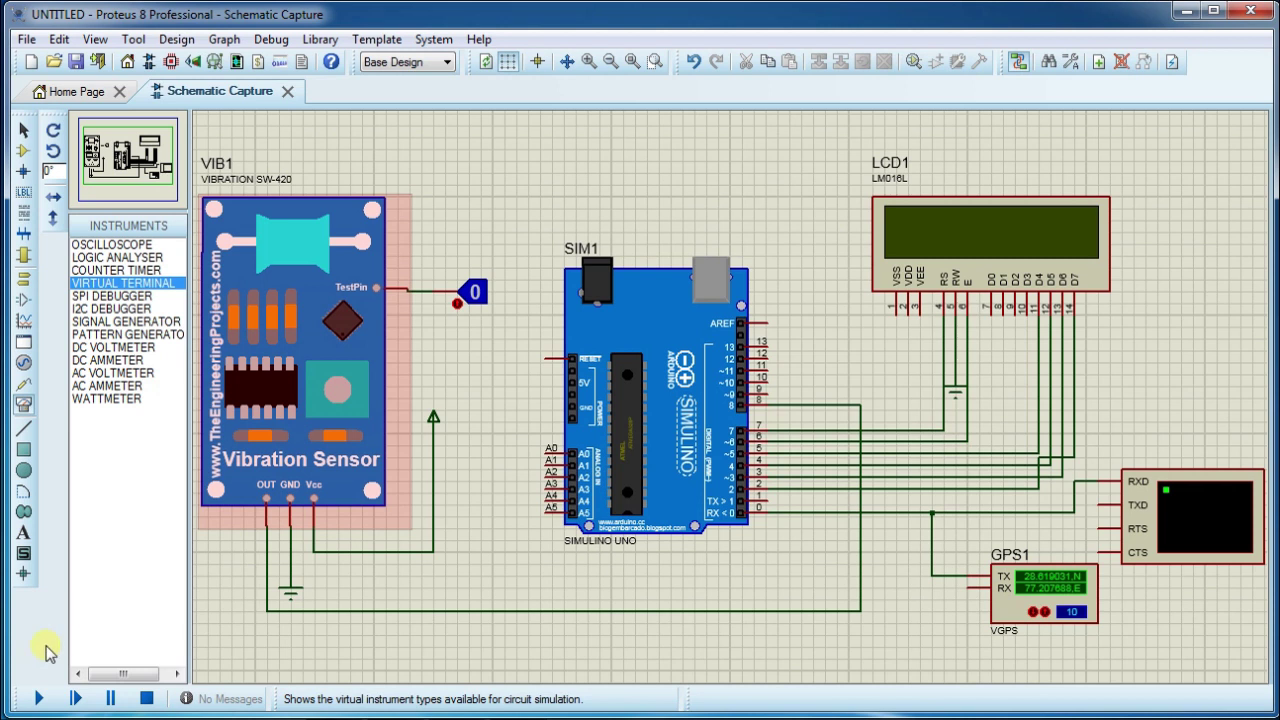
- Run the simulation, shrink the Virtual GPS window and move the Virtual Terminal to the right
click(38, 699)
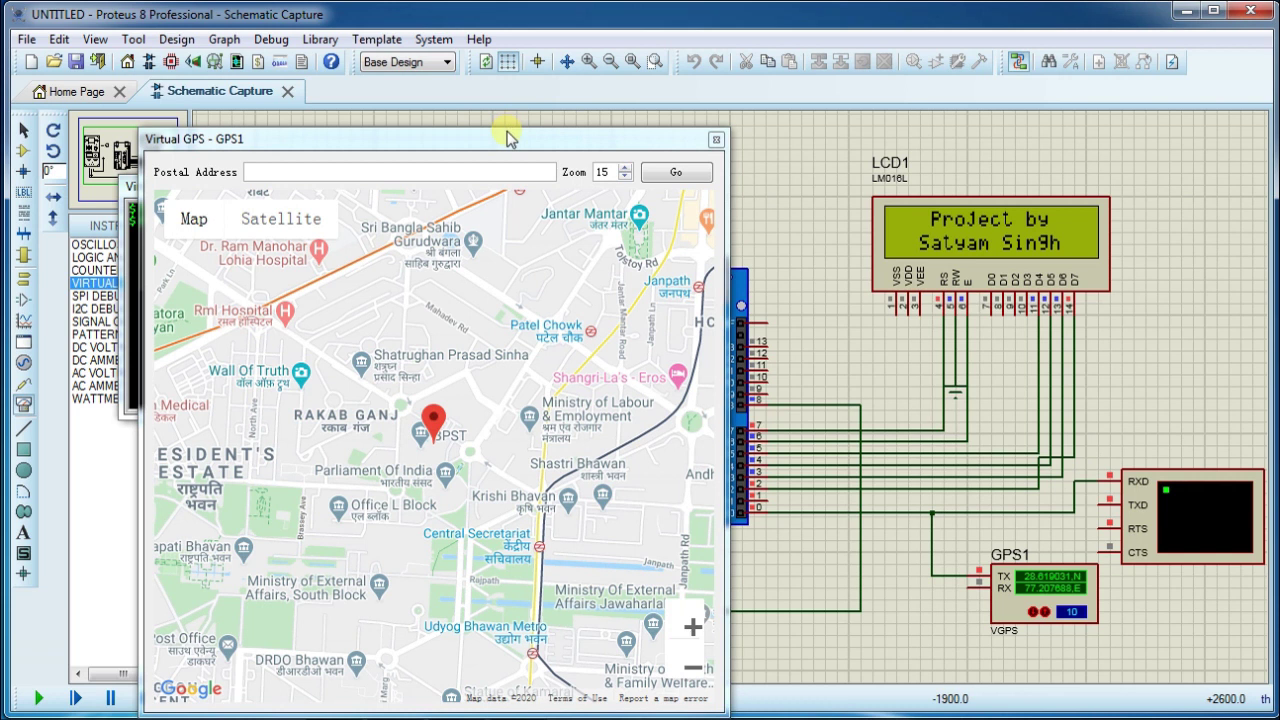
drag(506, 132, 528, 289)
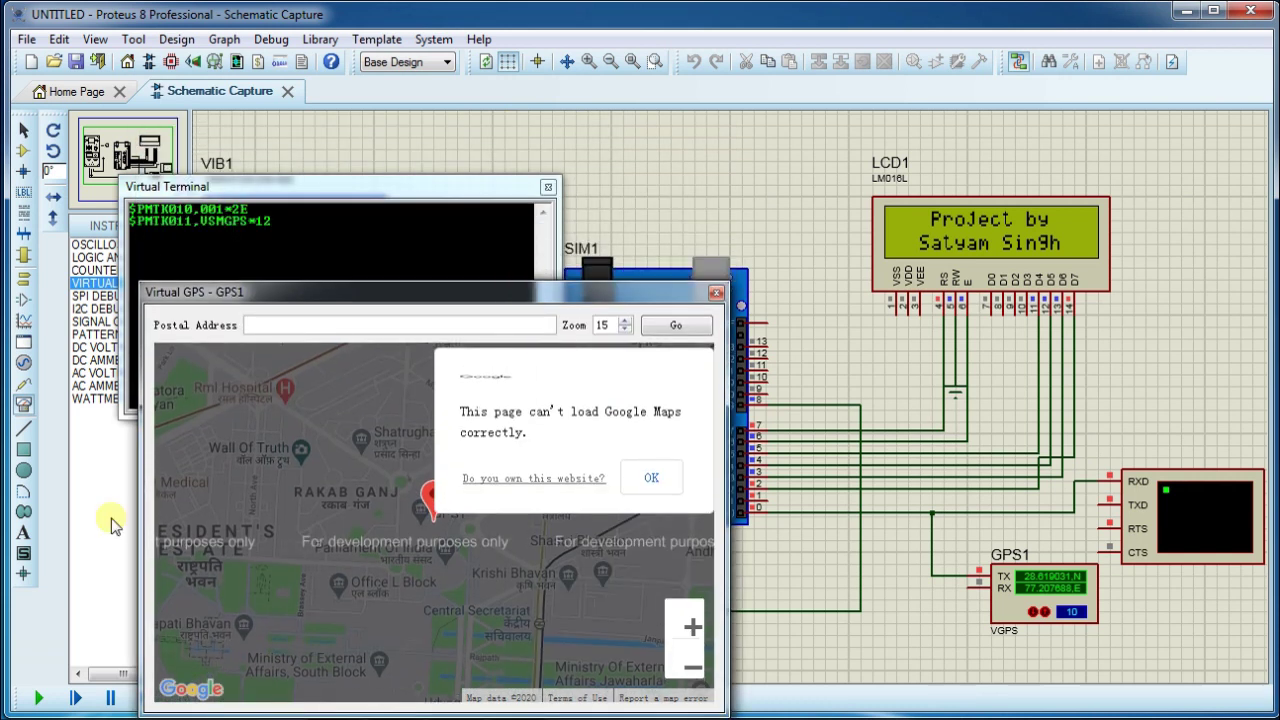
drag(148, 525, 418, 522)
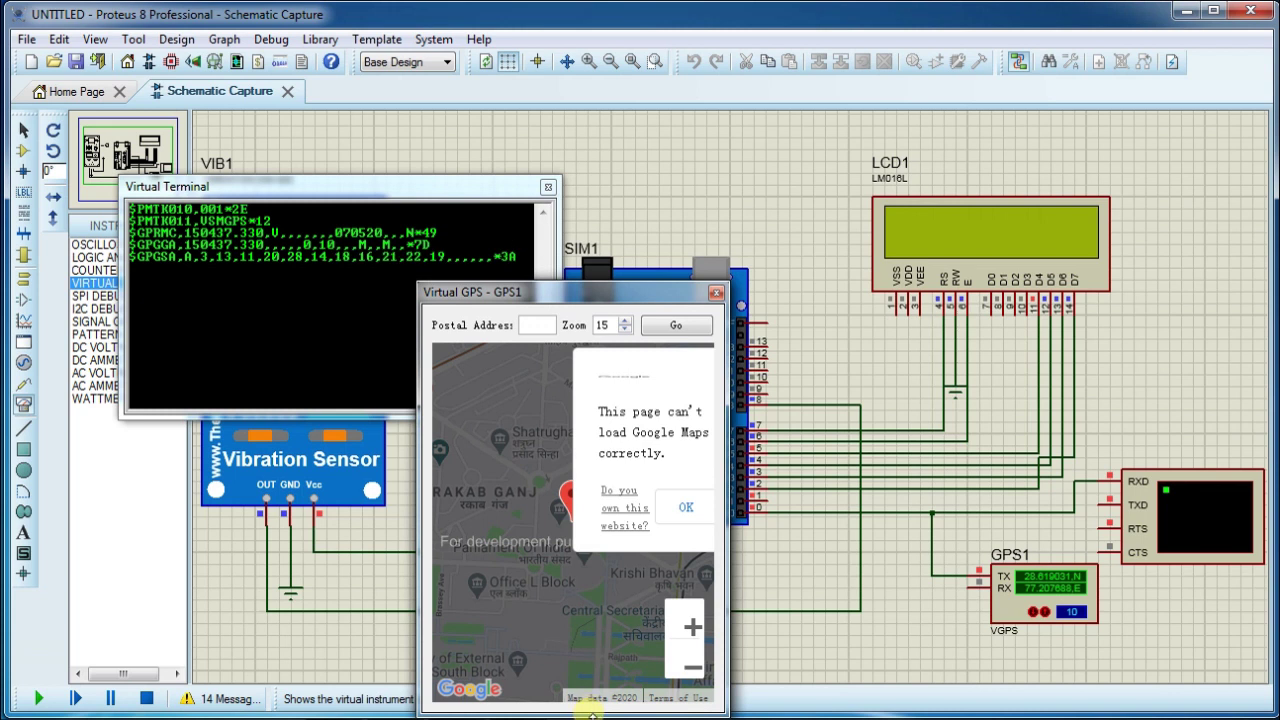
drag(592, 712, 590, 634)
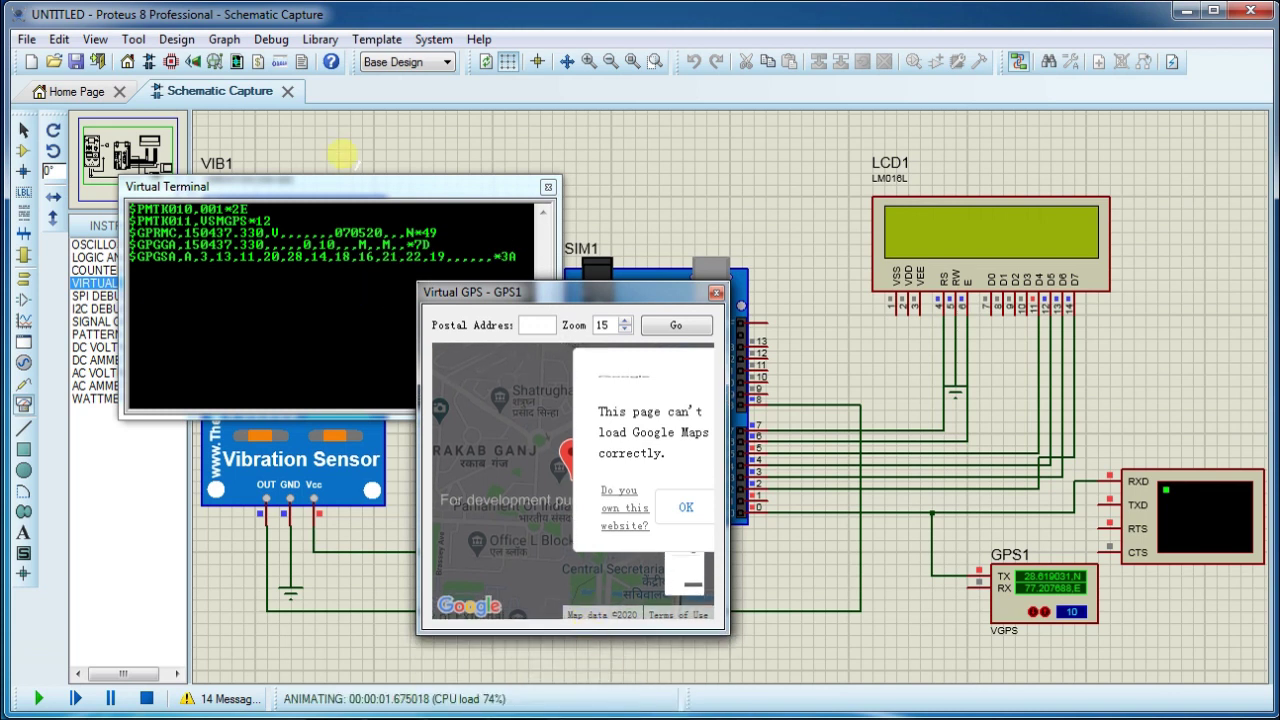
drag(343, 186, 1051, 417)
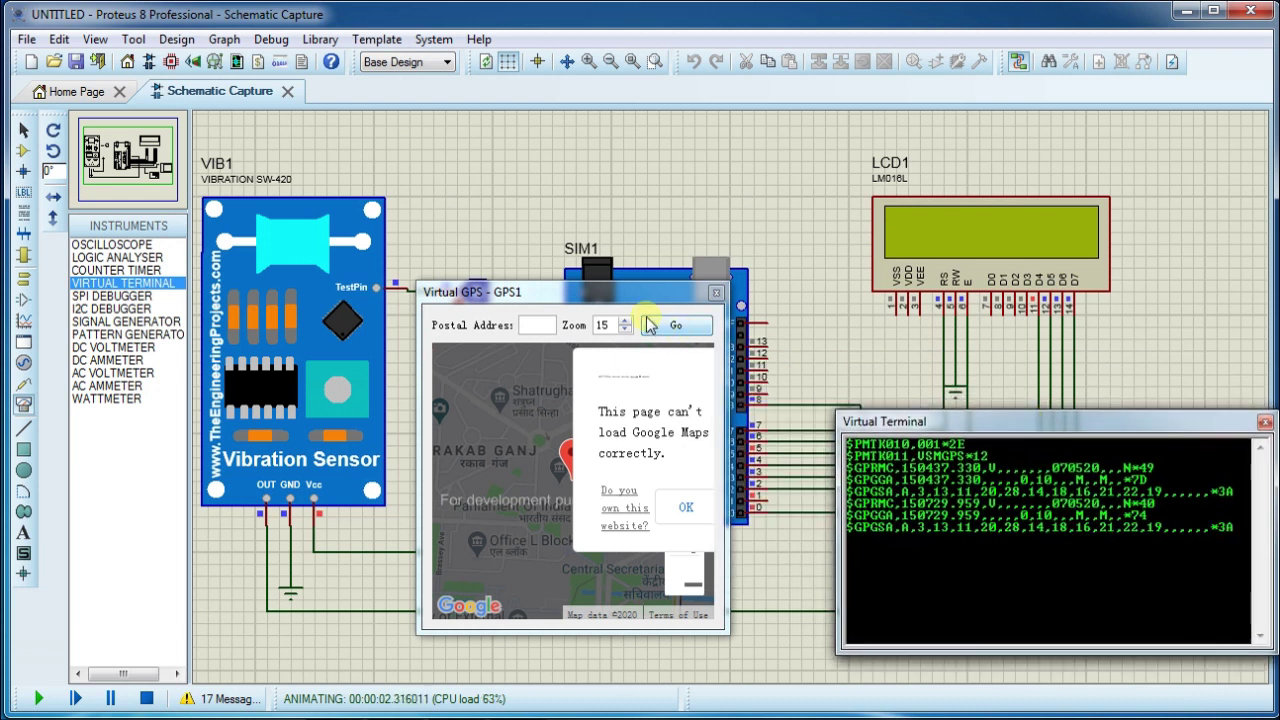
drag(617, 296, 688, 365)
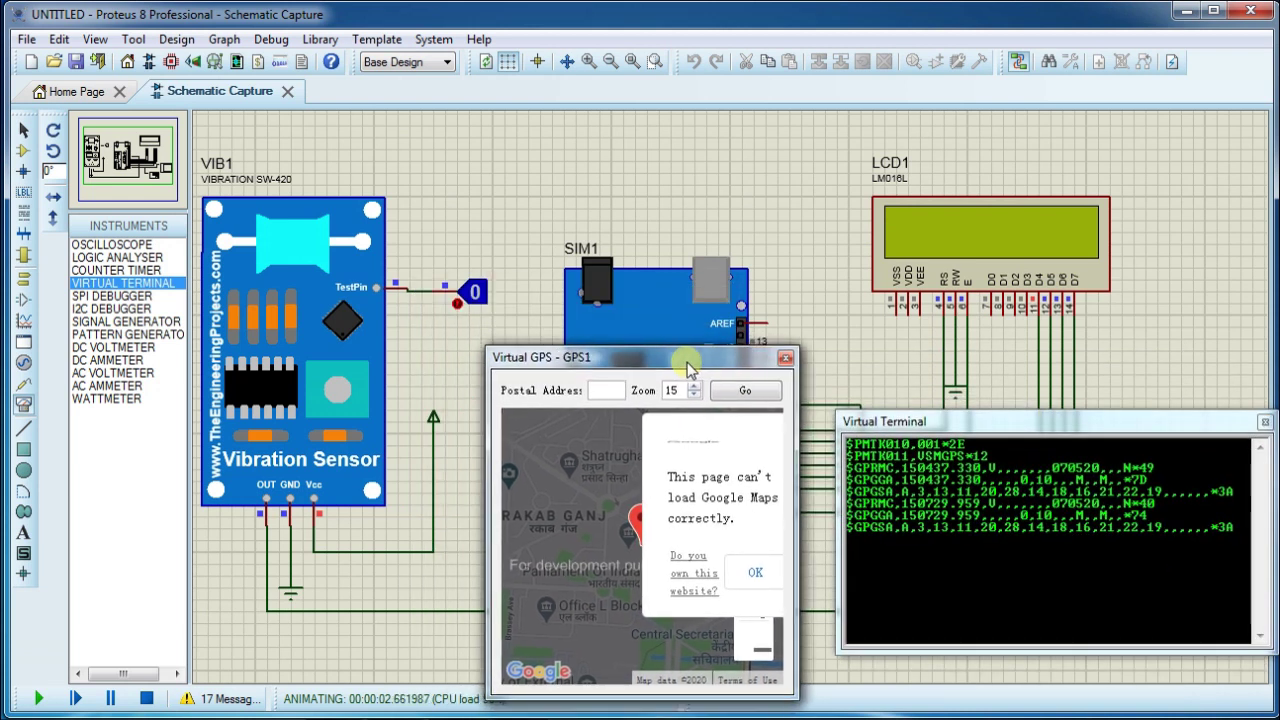
- Dismiss the 'can't load Google Maps' error so GPS sentences keep streaming to the terminal
click(755, 572)
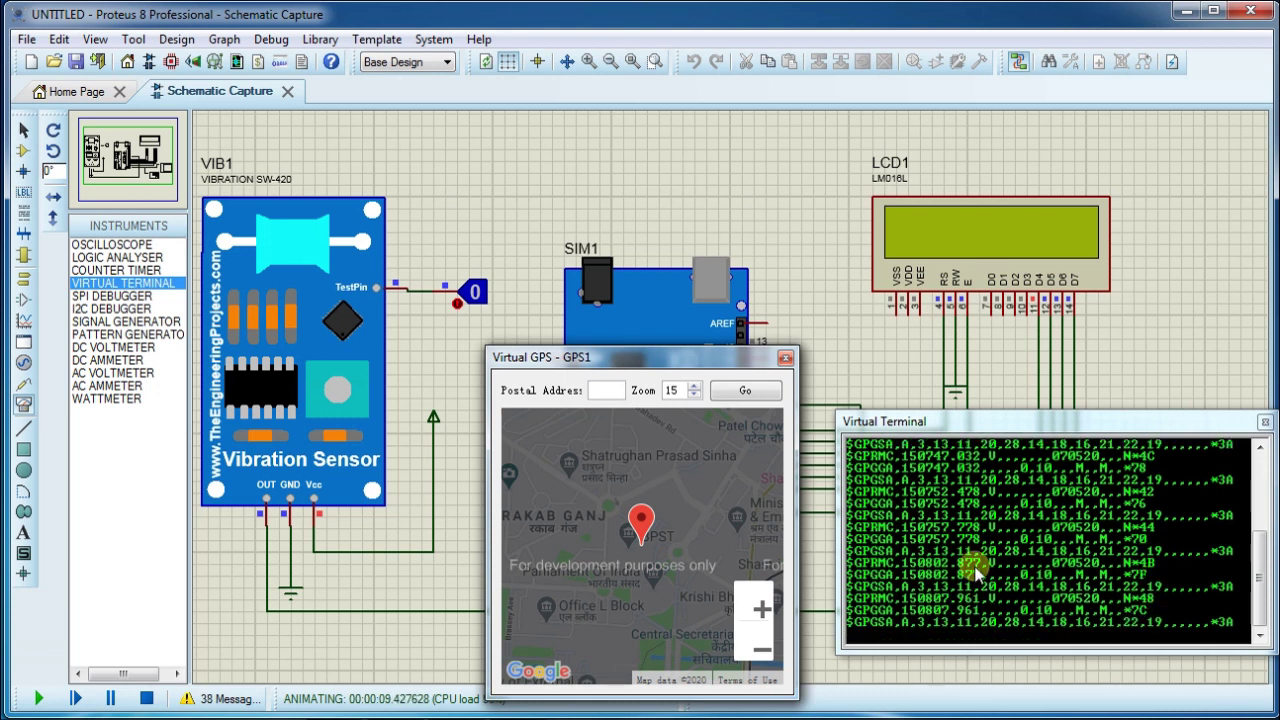
- Close the Virtual GPS - GPS1 map window while the simulation keeps running
click(785, 358)
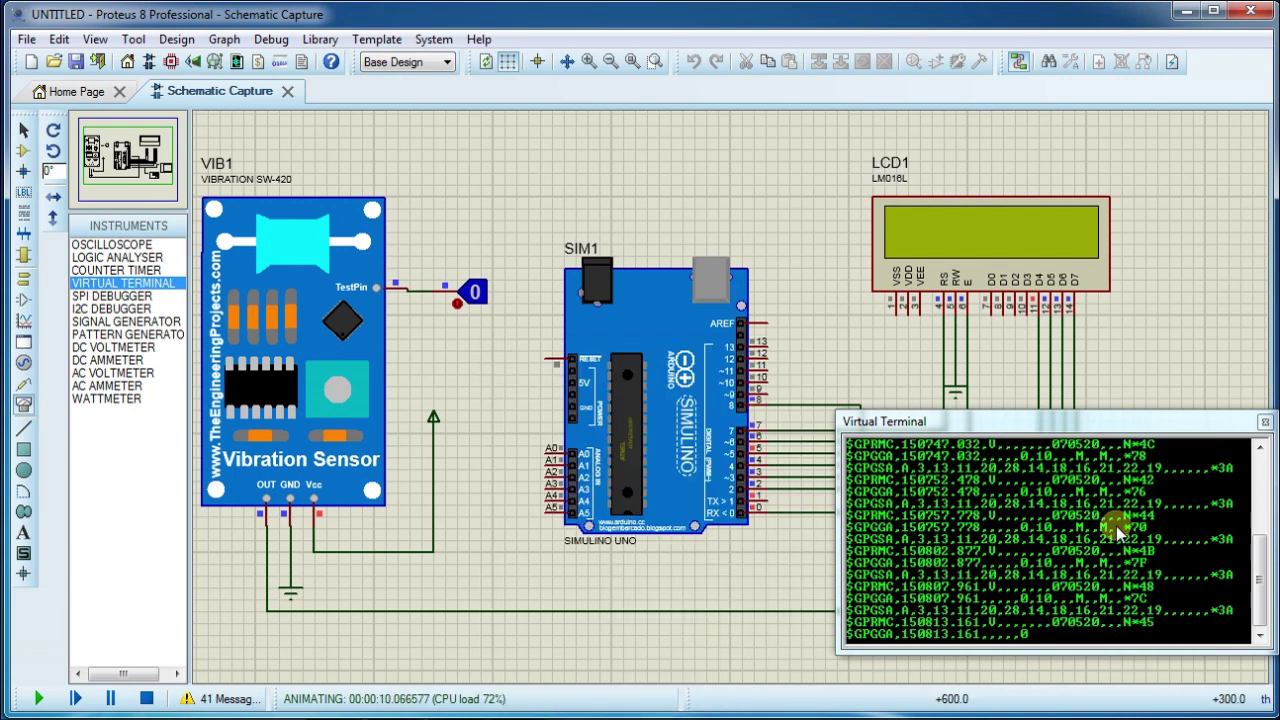